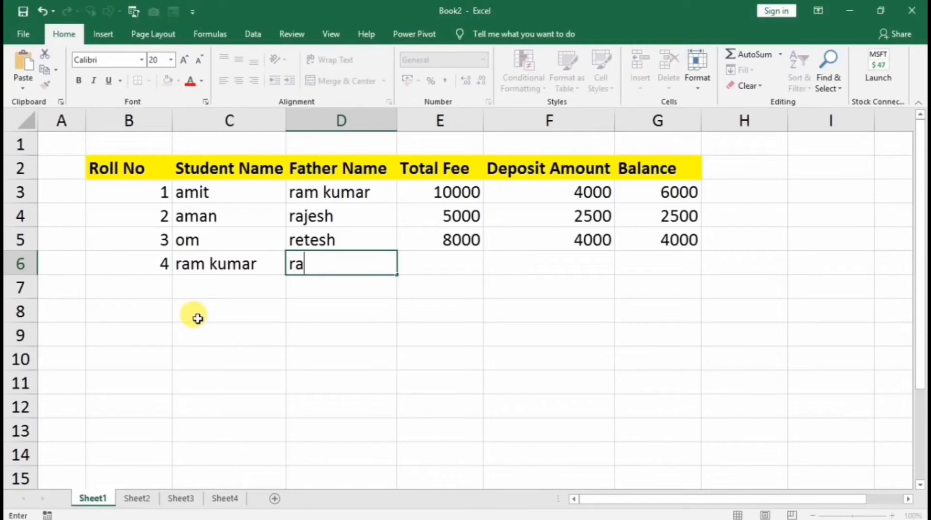
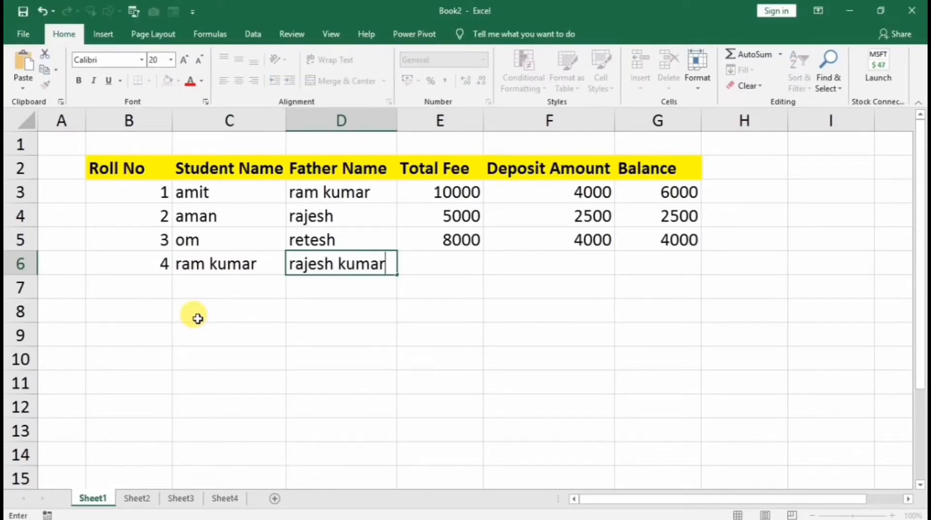
# Enter the fourth student's father name in cell D6
pyautogui.press('Tab')
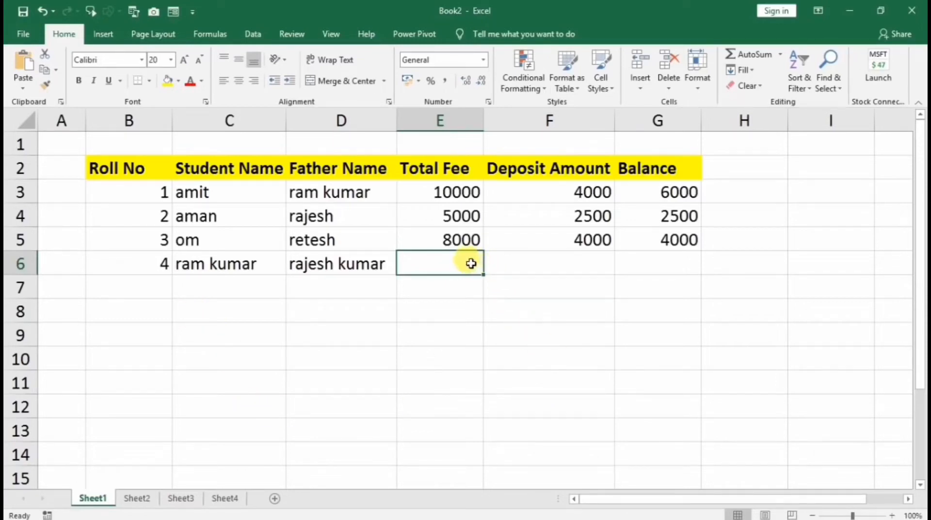
# Fill E6:G6 down from row 5: Total Fee 8000, Deposit 4000, Balance 4000
pyautogui.moveTo(464, 262); pyautogui.dragTo(637, 270)
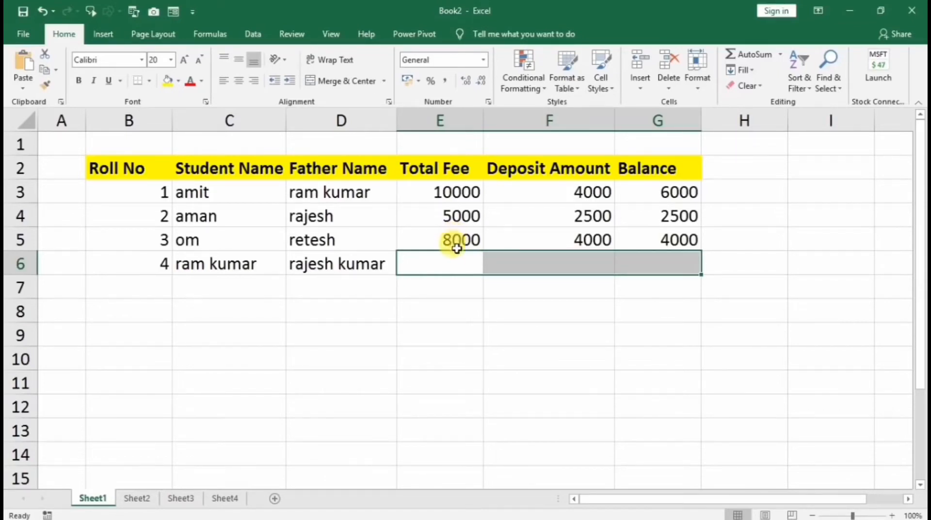
pyautogui.moveTo(449, 266); pyautogui.dragTo(646, 270)
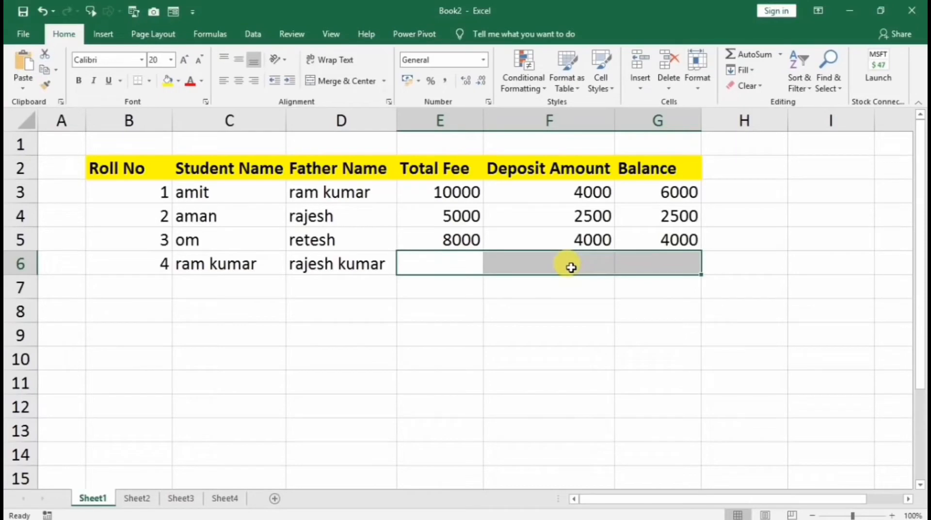
pyautogui.hotkey('ctrl', 'd')
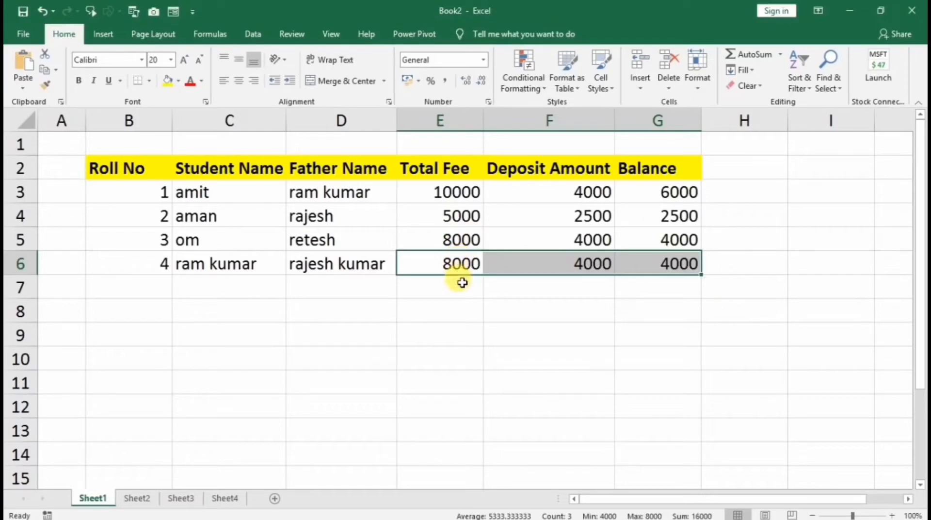
pyautogui.click(460, 282)
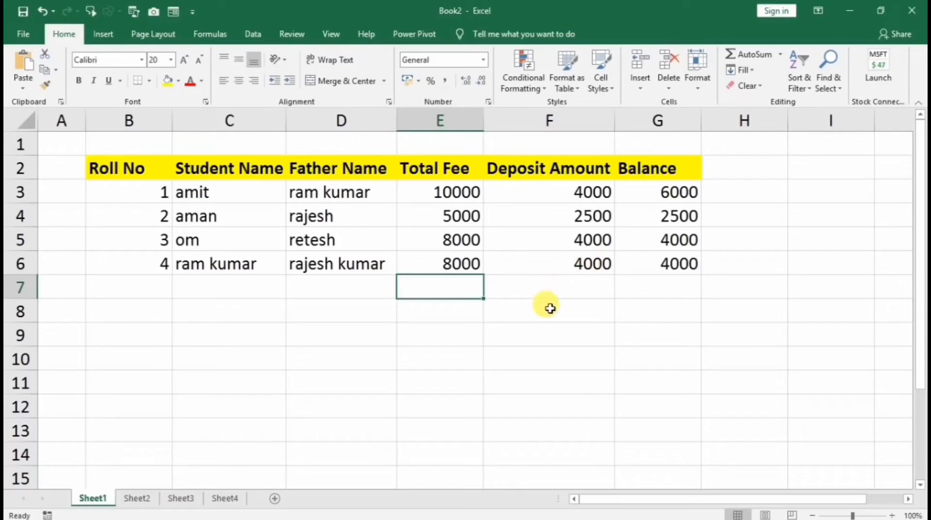
# Widen column H and head it 'Aadhar no' in H2, after Balance
pyautogui.click(751, 177)
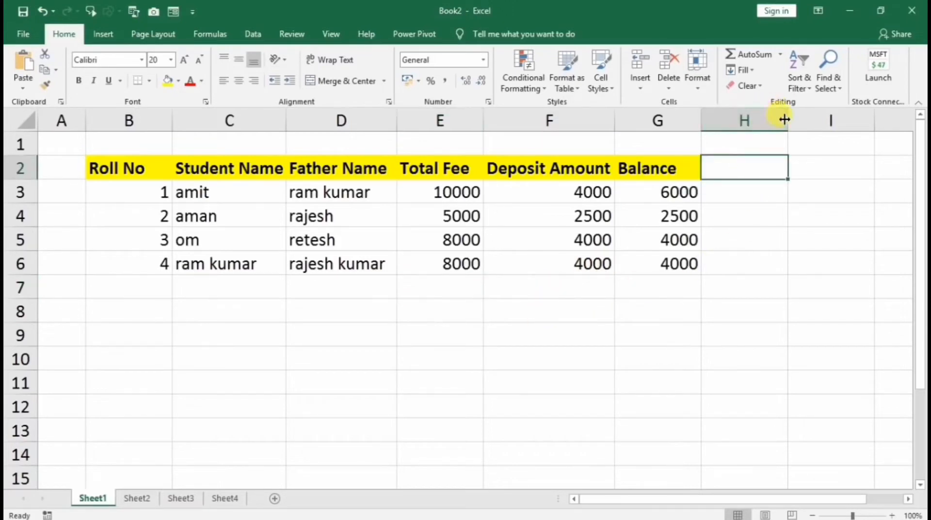
pyautogui.moveTo(786, 119); pyautogui.dragTo(846, 119)
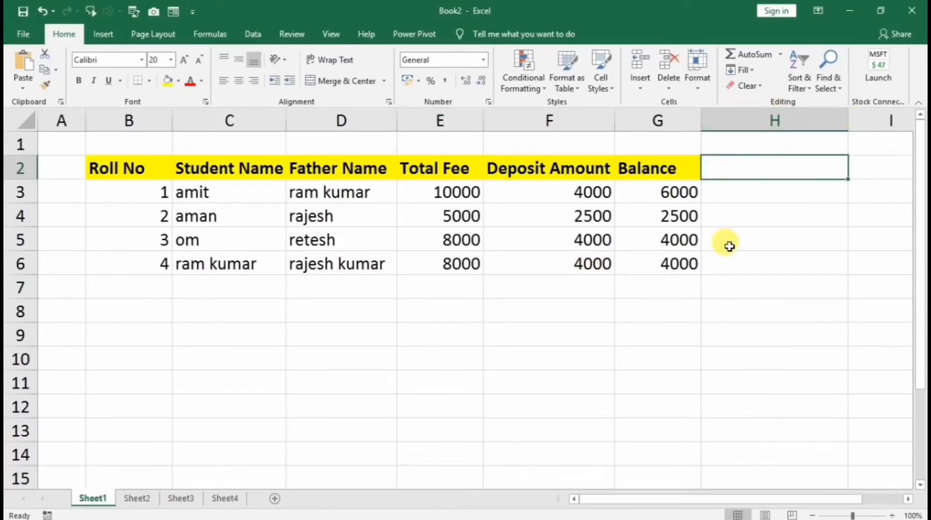
pyautogui.write('Aad')
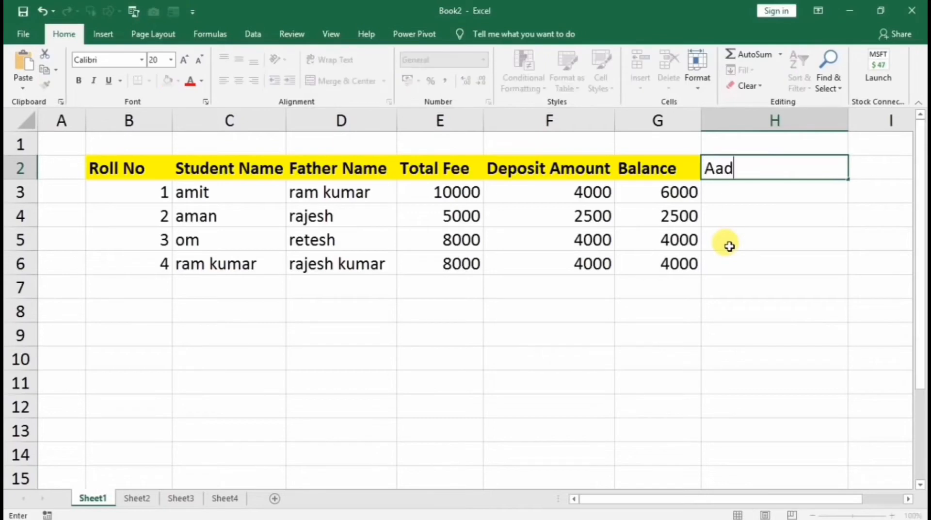
pyautogui.write('har no')
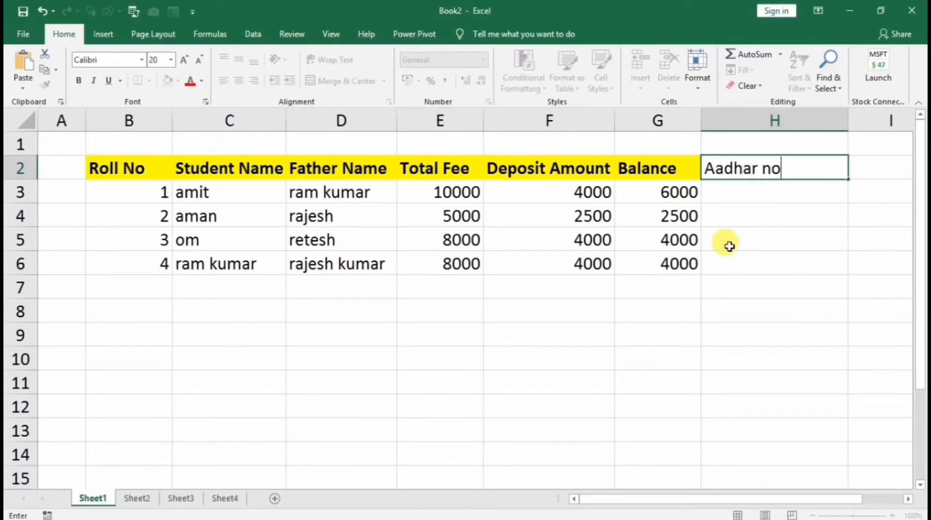
pyautogui.press('Return')
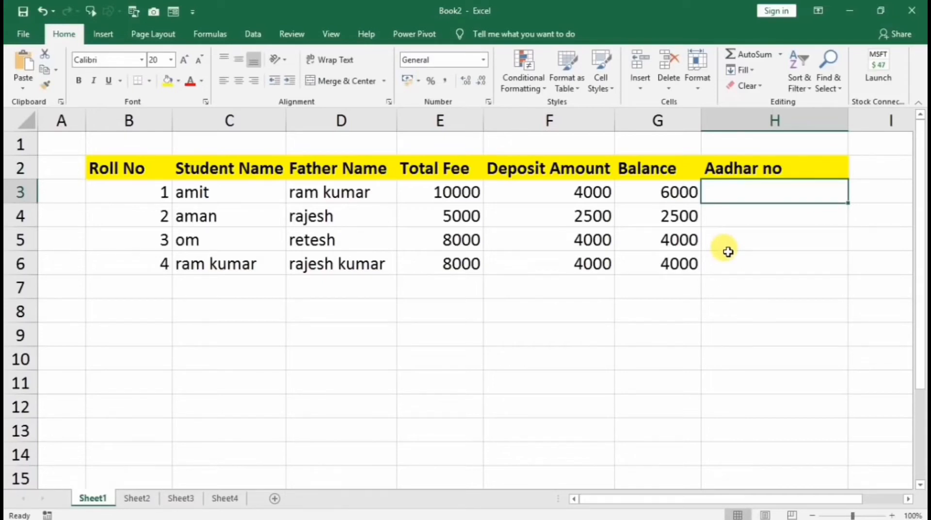
# Enter the first two students' Aadhar numbers in H3 and H4
pyautogui.write('20')
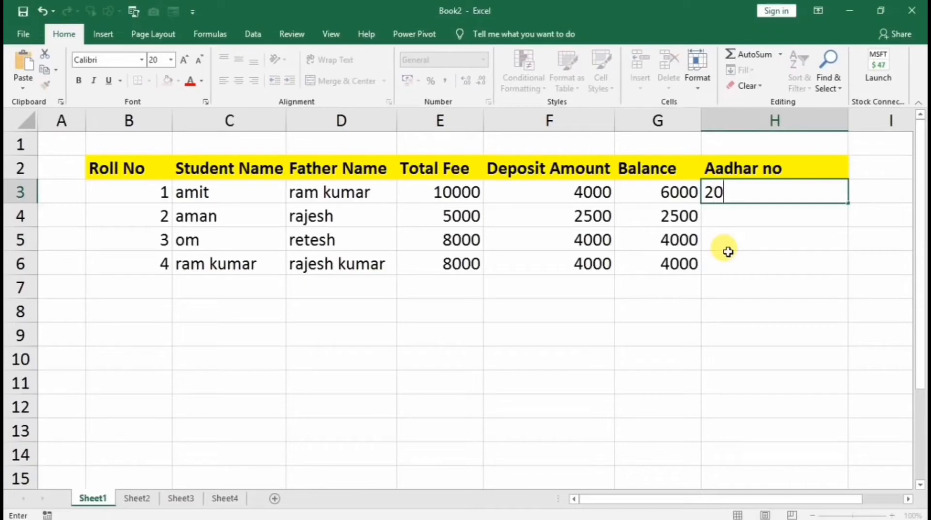
pyautogui.write('2020212022')
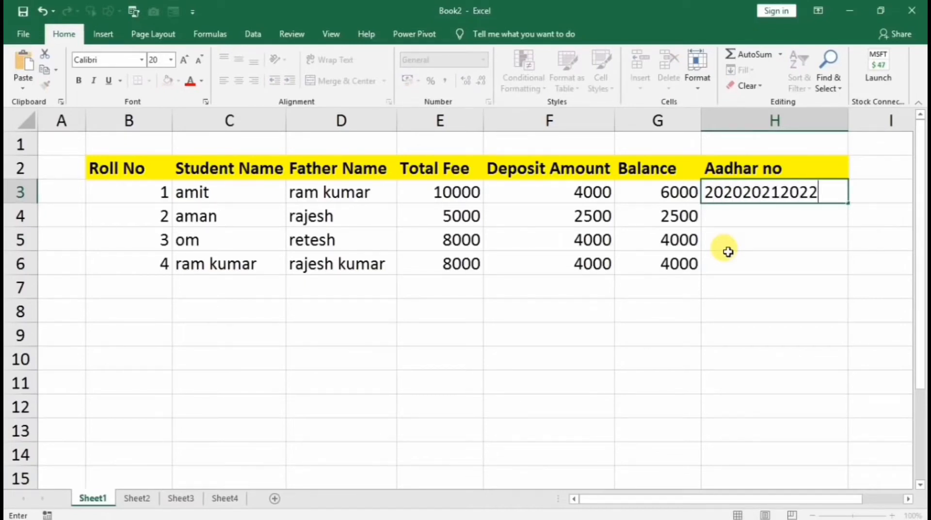
pyautogui.press('Return')
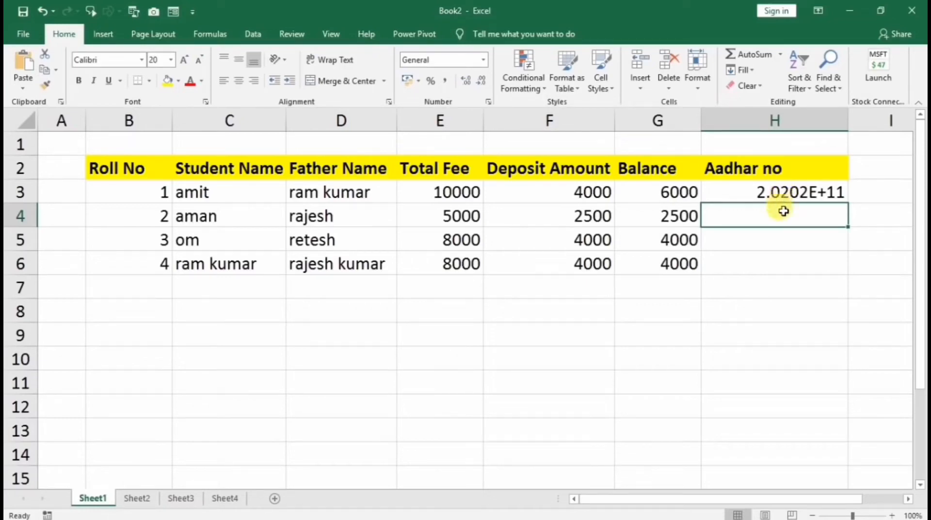
pyautogui.write('434343434343')
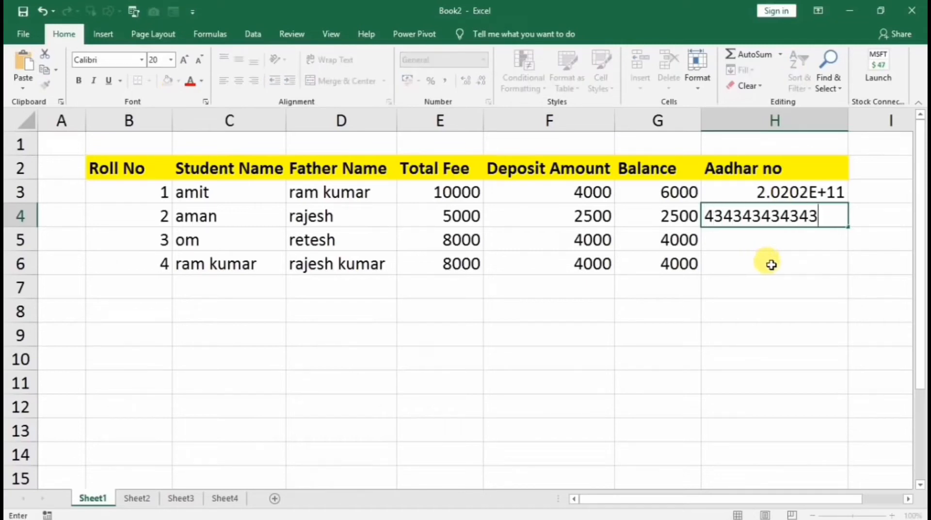
pyautogui.click(771, 264)
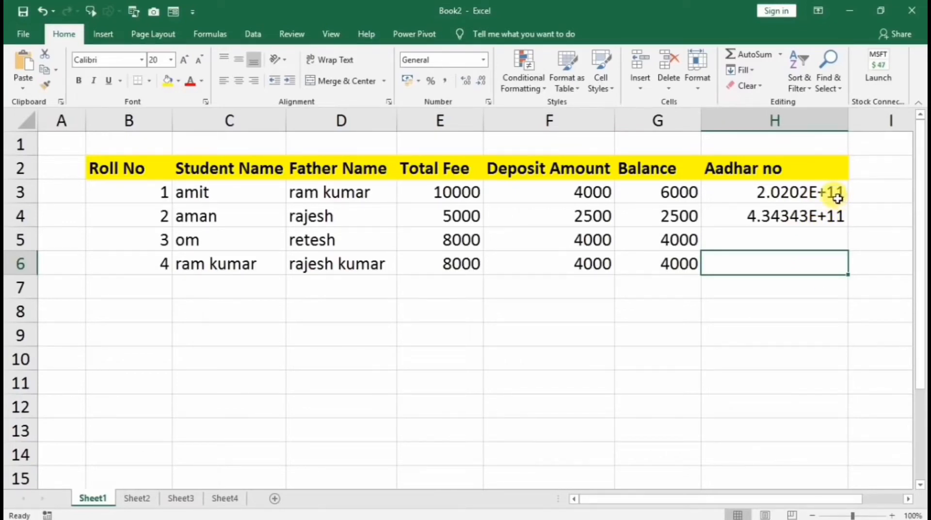
pyautogui.click(786, 194)
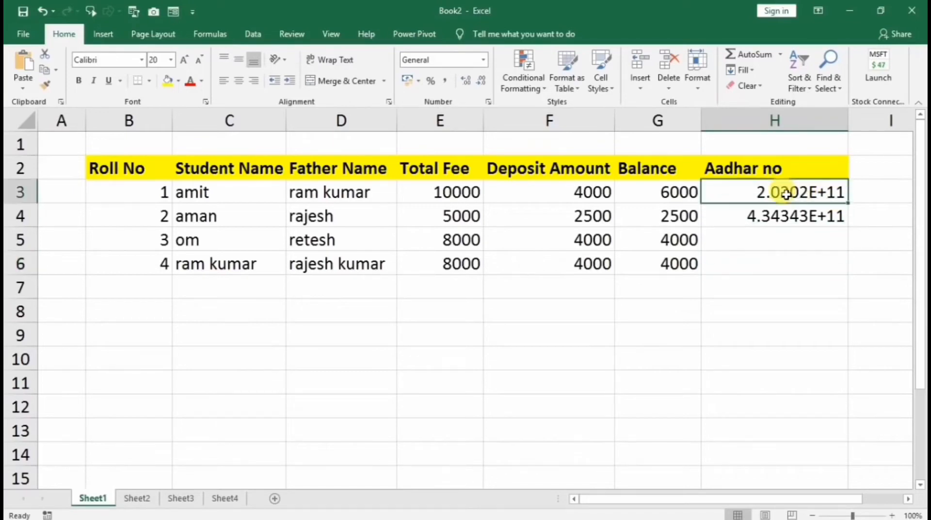
pyautogui.click(837, 220)
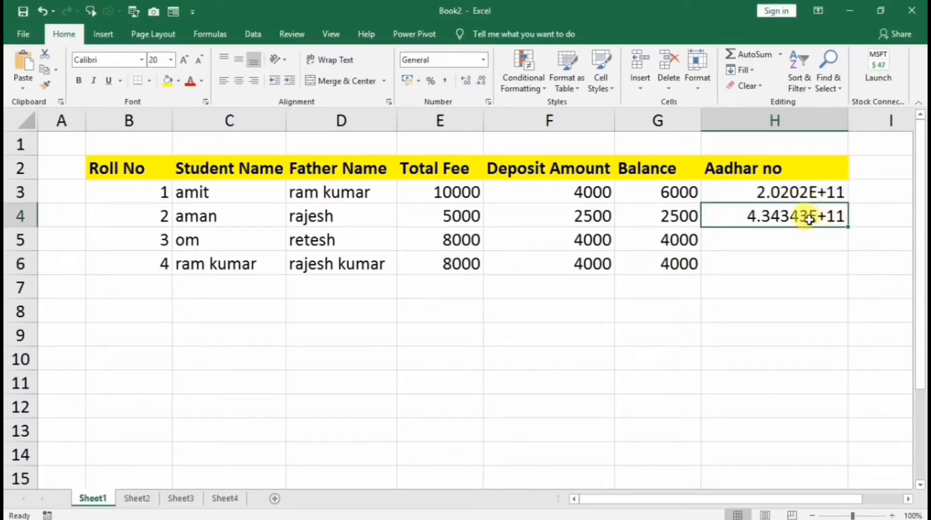
# Enter the third student's Aadhar number in H5, then select the Aadhar cells H3:H6
pyautogui.click(782, 238)
pyautogui.write('4545454545454')
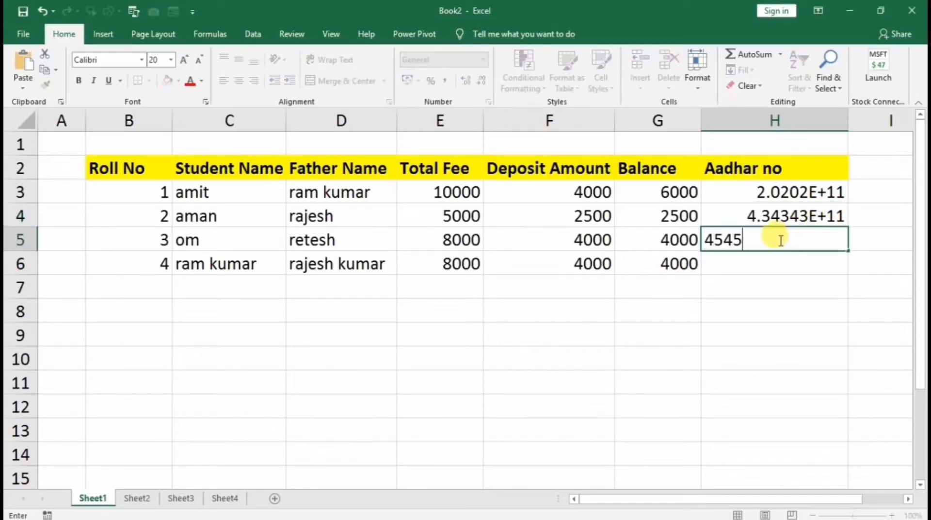
pyautogui.click(769, 277)
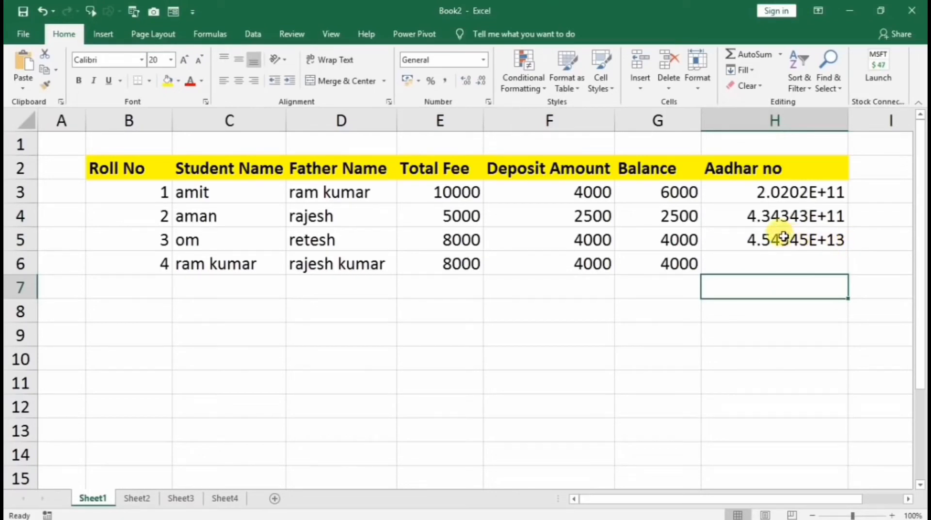
pyautogui.click(784, 237)
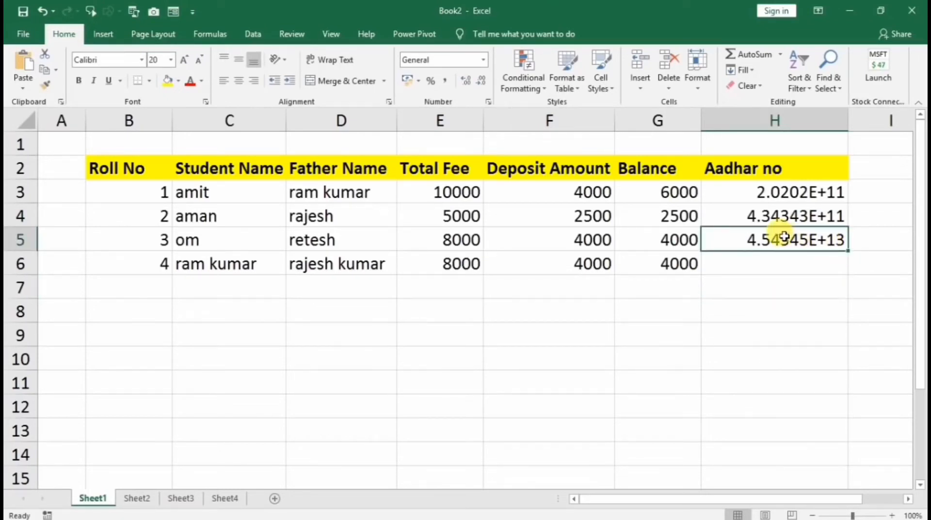
pyautogui.moveTo(773, 185); pyautogui.dragTo(780, 260)
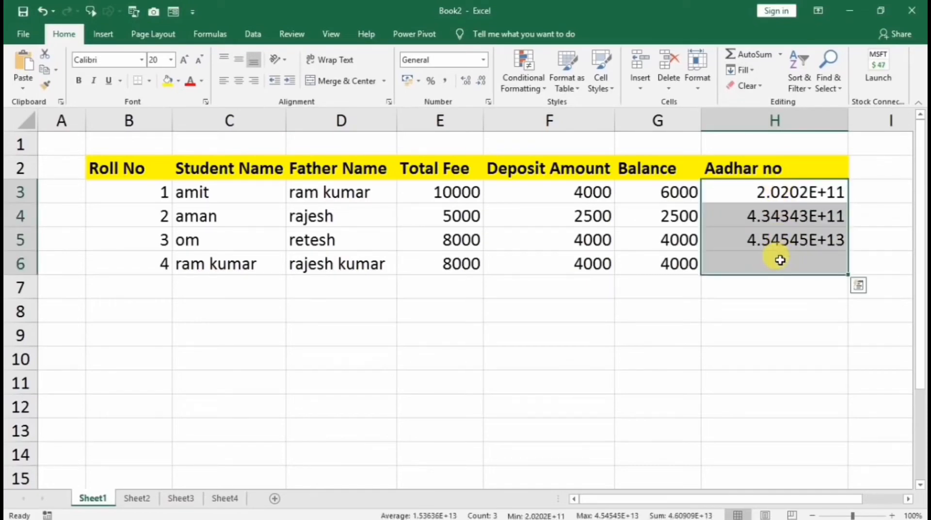
# Format column H as Number with 0 decimal places so Aadhar numbers show in full
pyautogui.click(760, 121)
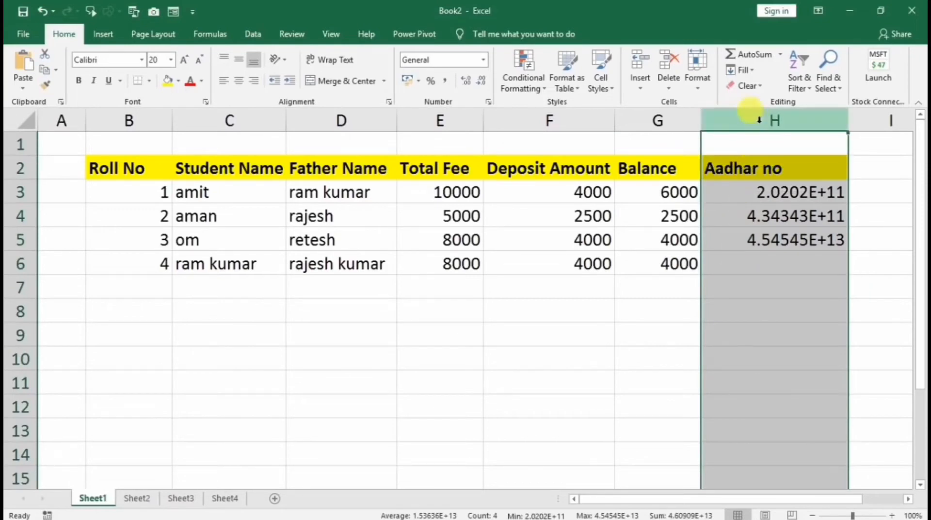
pyautogui.click(658, 122)
pyautogui.click(775, 122)
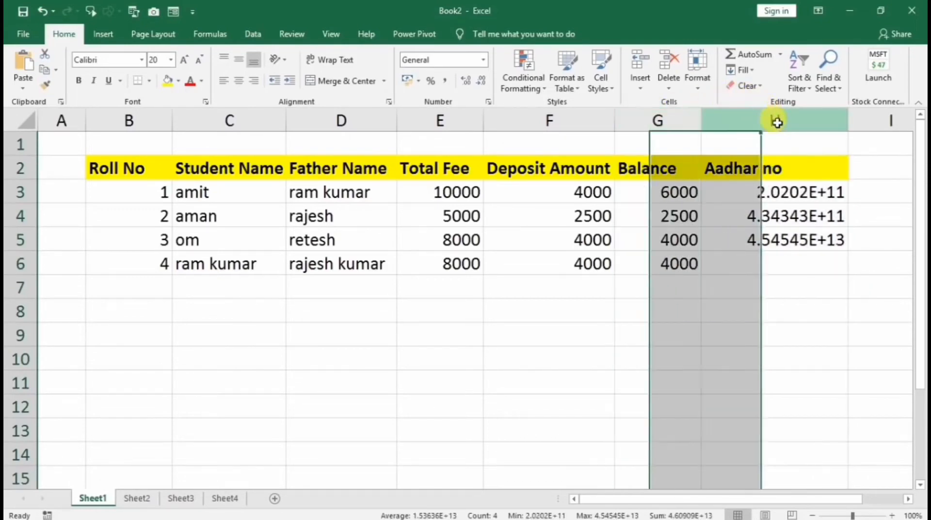
pyautogui.rightClick(773, 248)
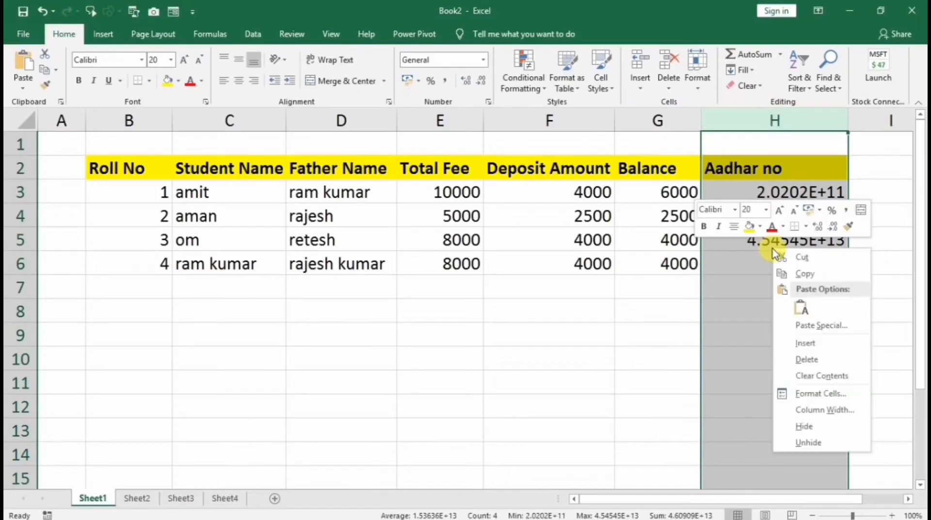
pyautogui.click(808, 395)
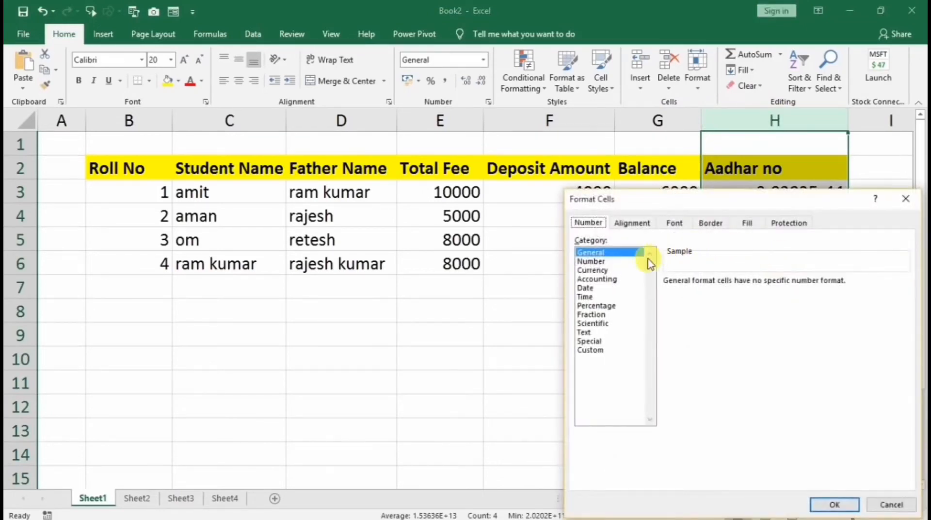
pyautogui.click(606, 260)
pyautogui.moveTo(662, 202); pyautogui.dragTo(389, 150)
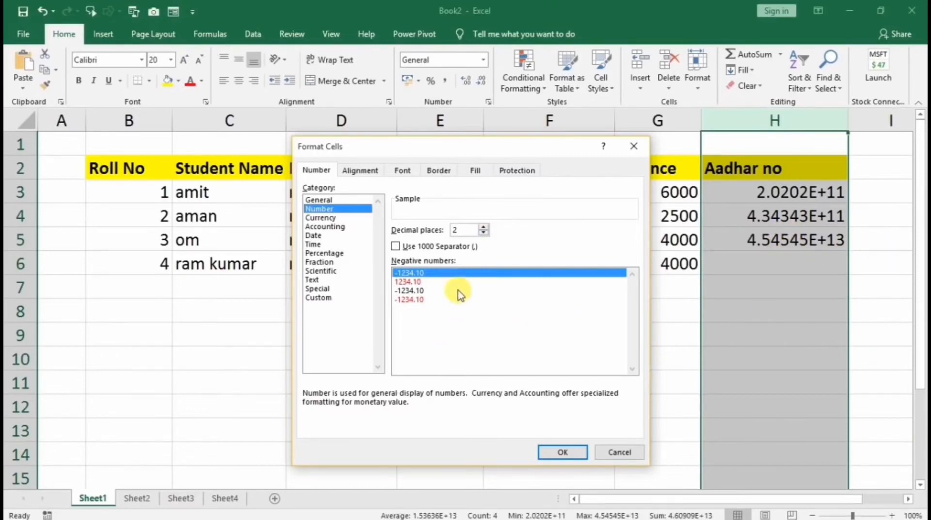
pyautogui.click(483, 233)
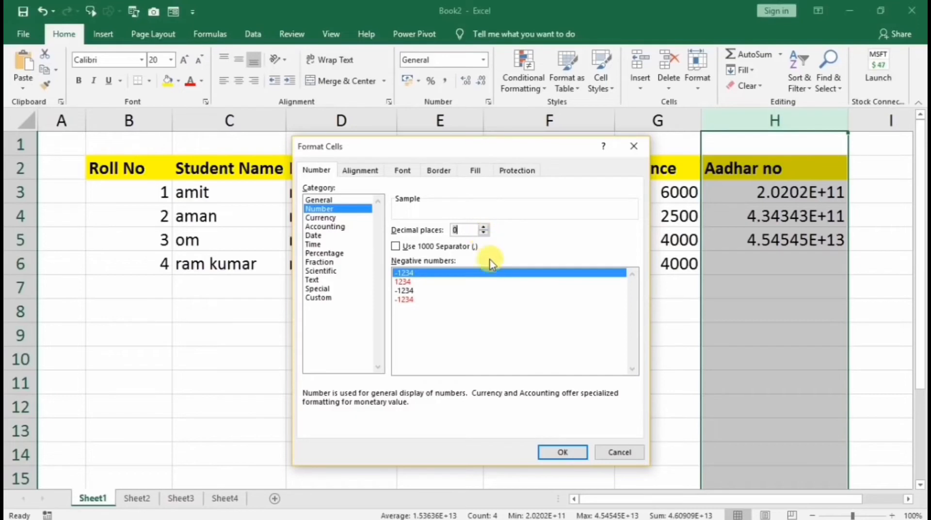
pyautogui.click(548, 451)
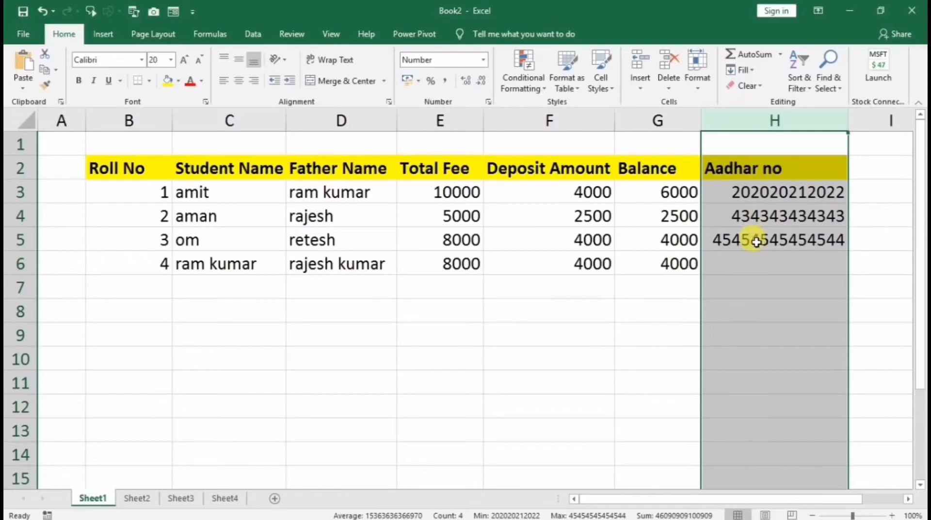
# Add two long Aadhar numbers in H8 and H9, widening column H so both display fully
pyautogui.click(753, 303)
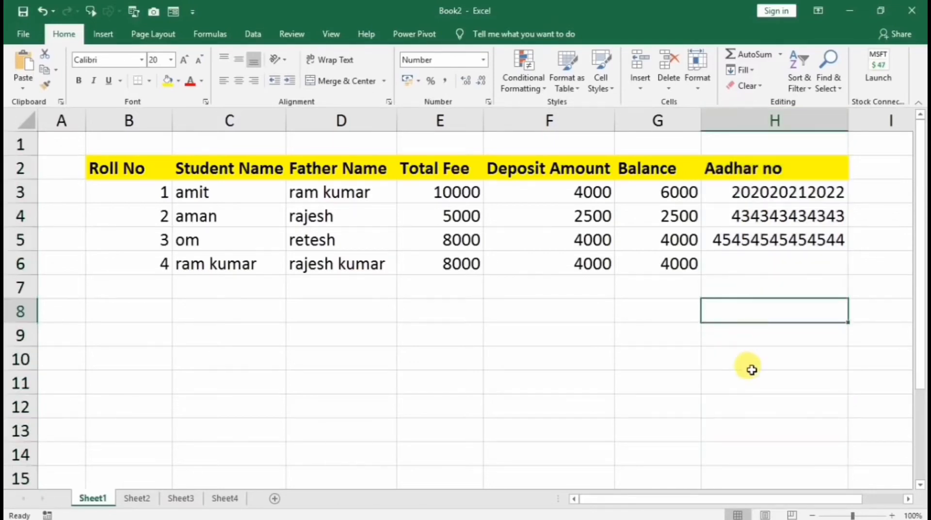
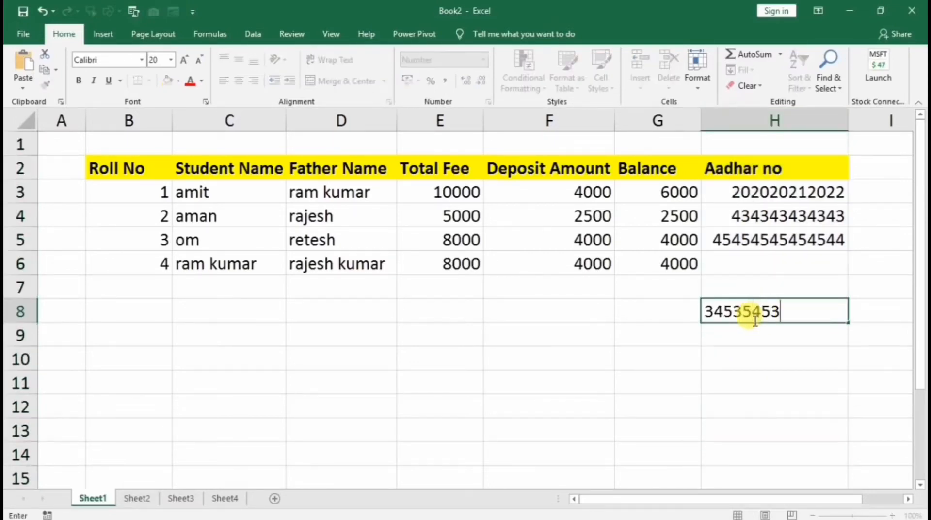
pyautogui.click(673, 339)
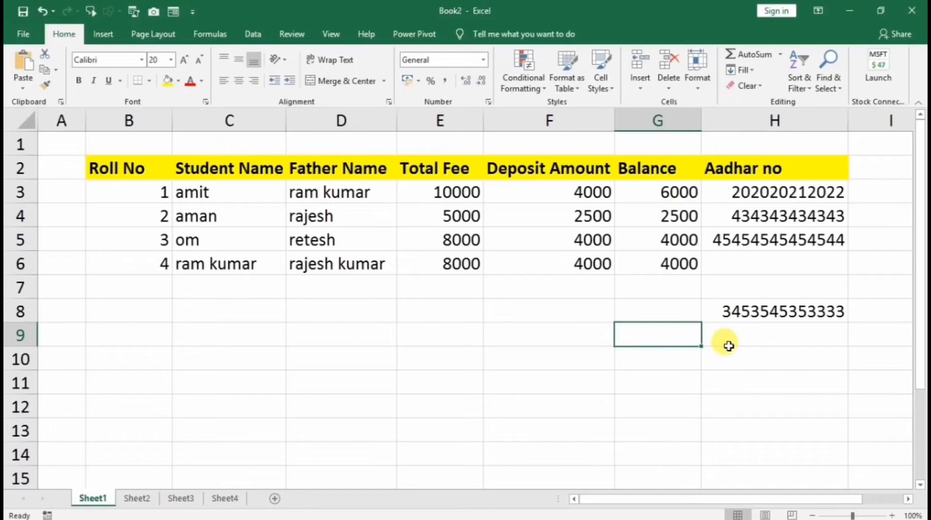
pyautogui.click(729, 346)
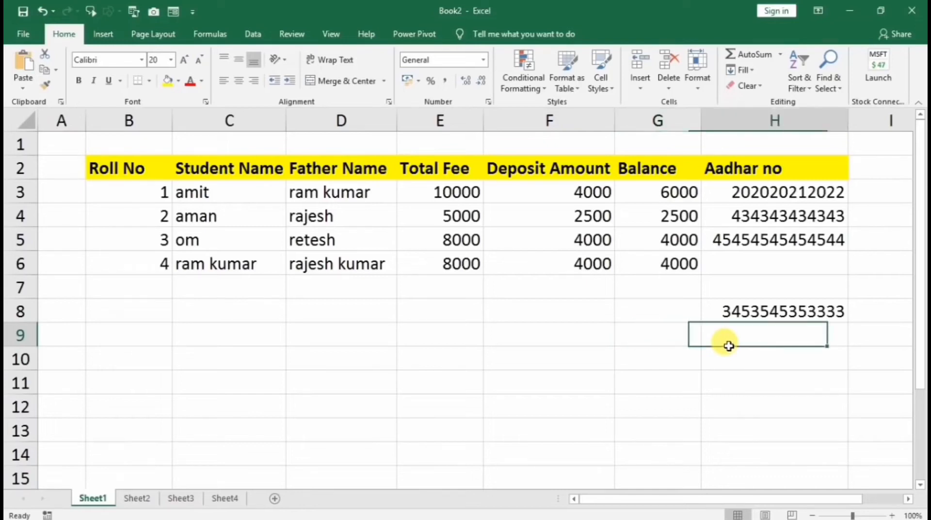
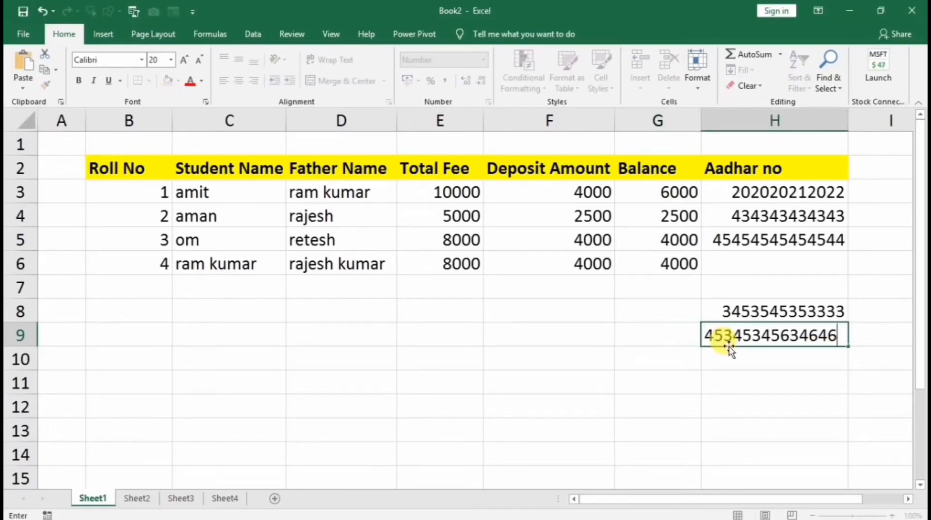
pyautogui.press('Return')
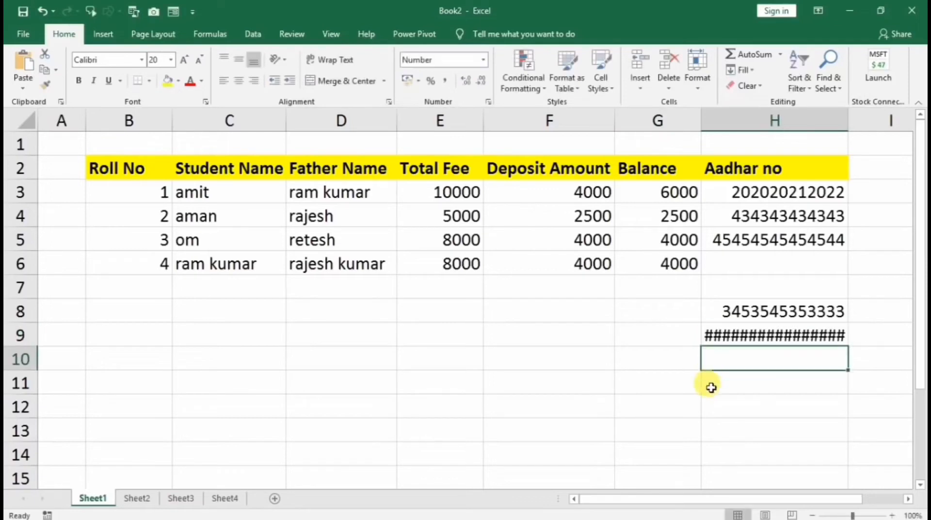
pyautogui.click(768, 332)
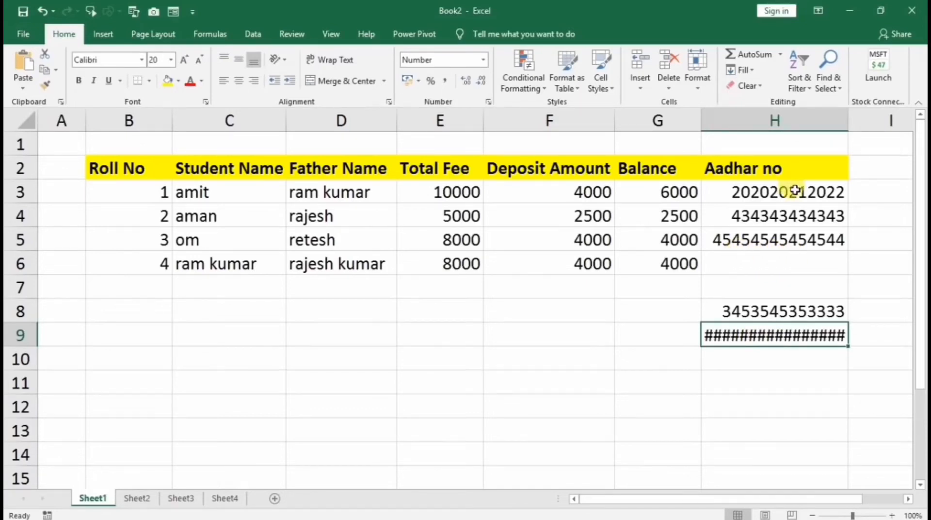
pyautogui.moveTo(848, 123); pyautogui.dragTo(870, 126)
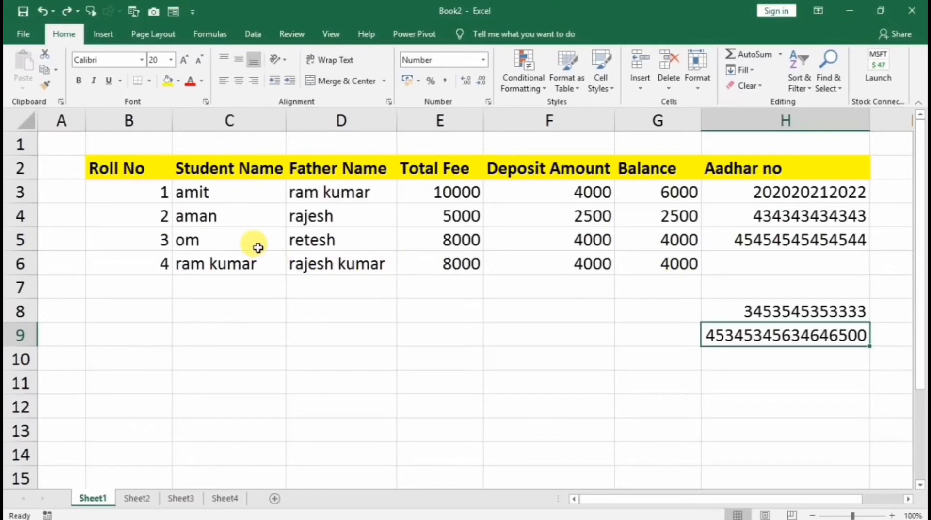
# Select ranges of the fee table, then bring up the Excel Options window
pyautogui.moveTo(122, 173); pyautogui.dragTo(736, 400)
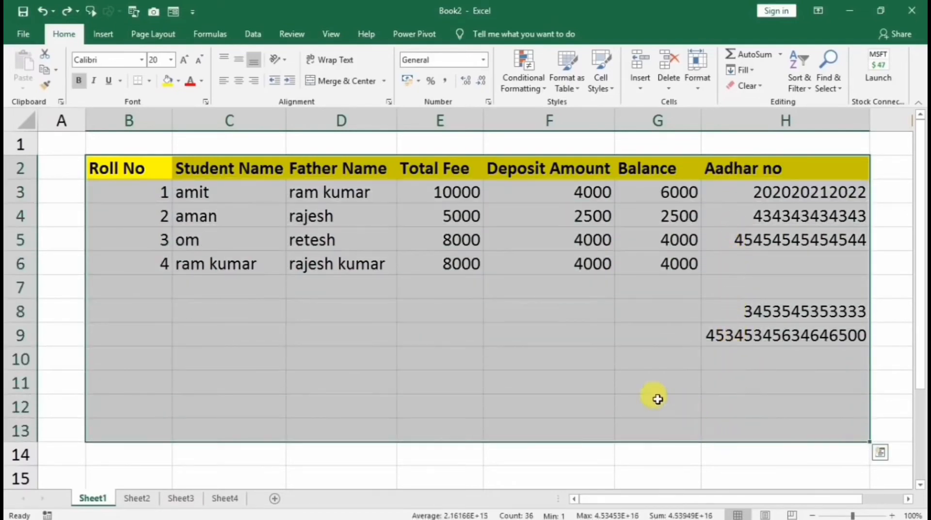
pyautogui.click(357, 342)
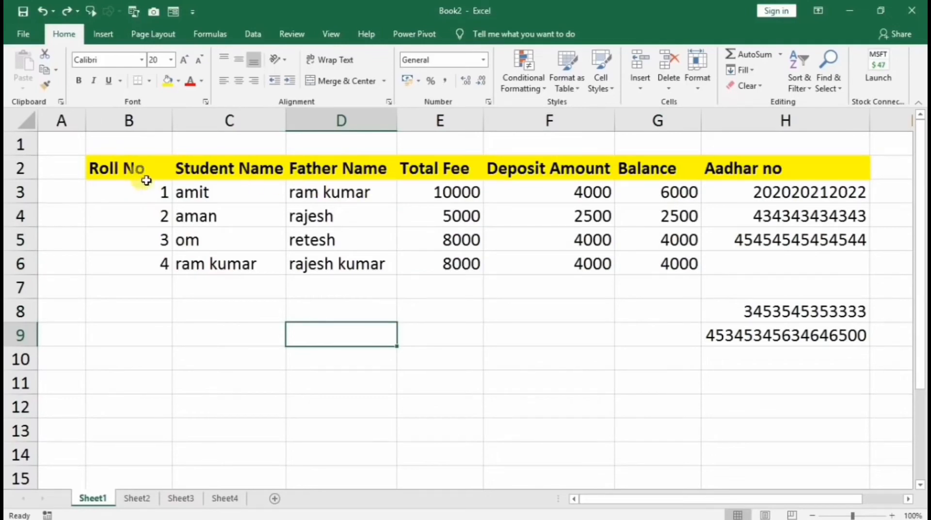
pyautogui.moveTo(137, 176); pyautogui.dragTo(645, 402)
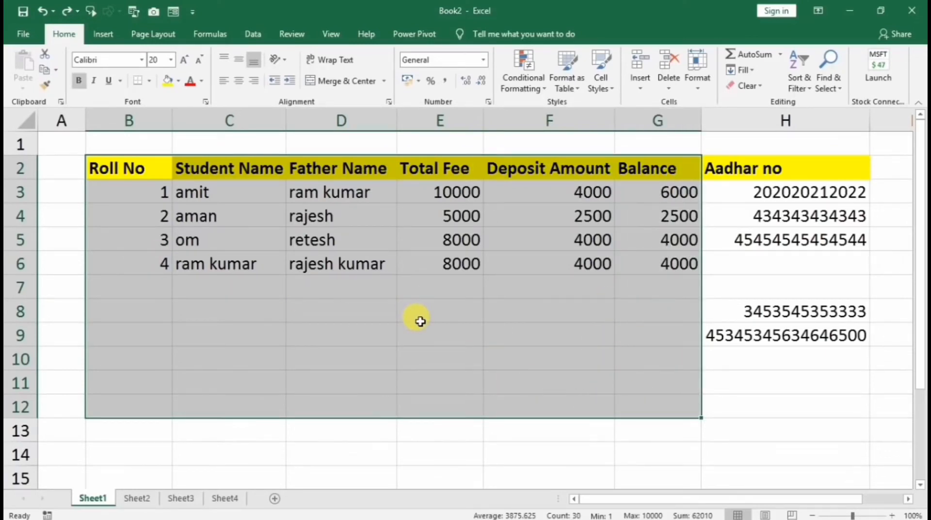
pyautogui.click(224, 192)
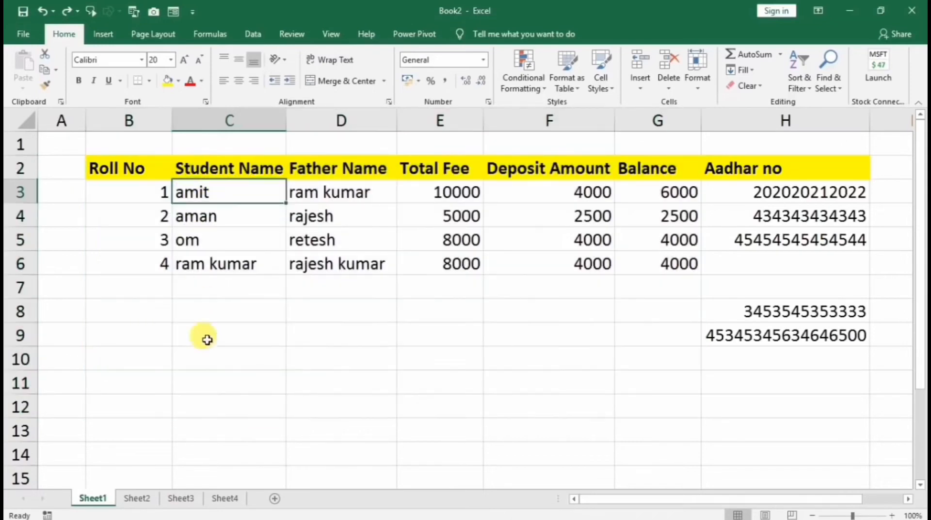
pyautogui.press('Down')
pyautogui.press('Down')
pyautogui.press('Down')
pyautogui.press('Down')
pyautogui.press('Down')
pyautogui.press('Down')
pyautogui.press('Down')
pyautogui.press('Down')
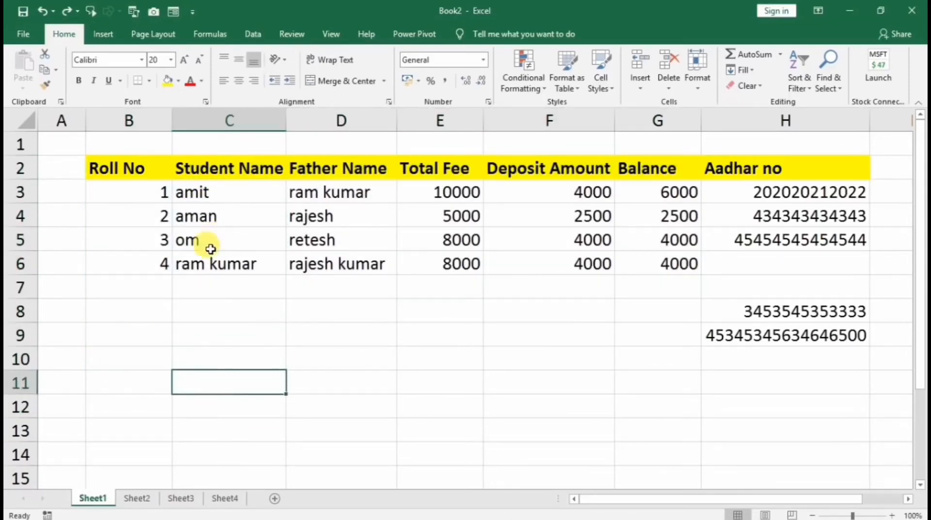
pyautogui.moveTo(117, 190); pyautogui.dragTo(129, 414)
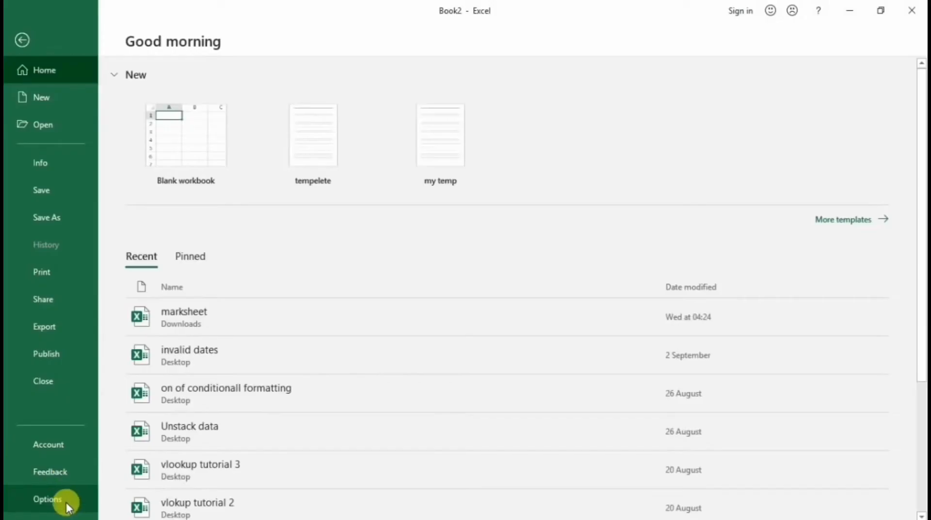
pyautogui.click(66, 502)
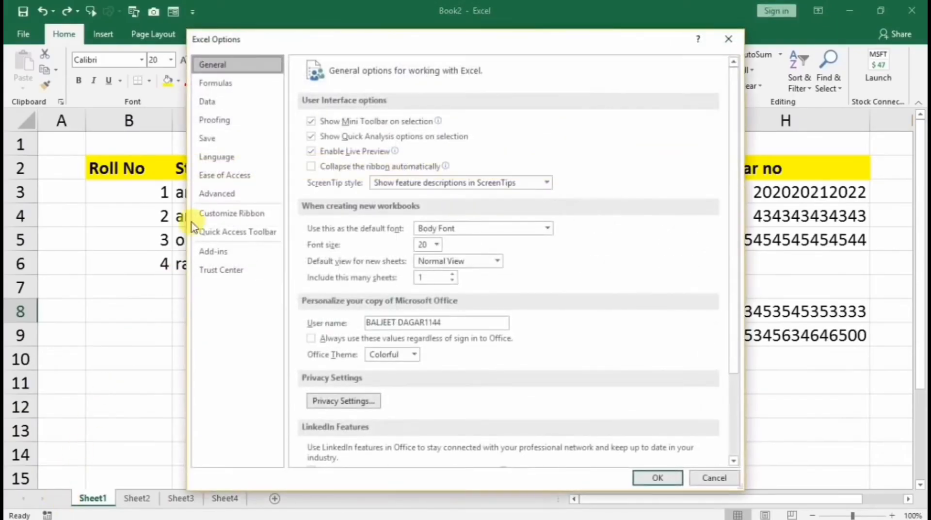
# Set the after-Enter selection direction to Right in Advanced options and test it from B9
pyautogui.click(235, 196)
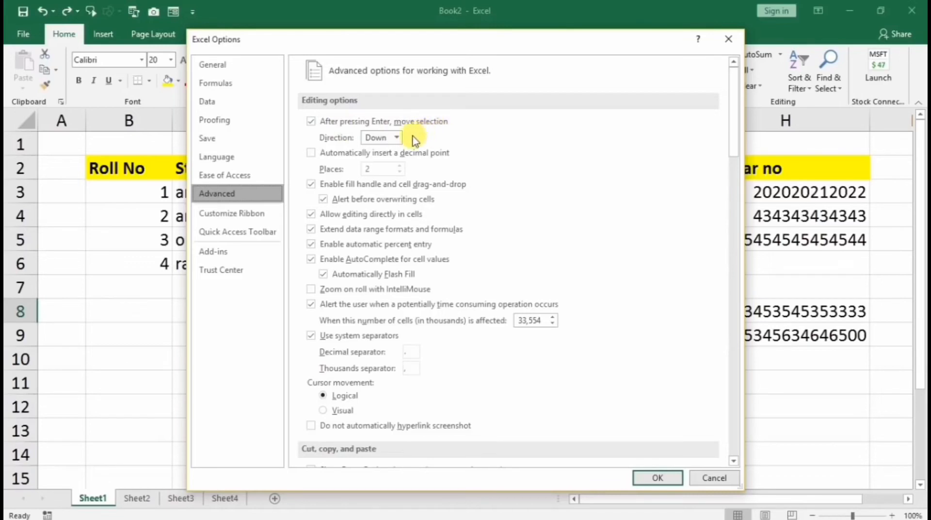
pyautogui.click(396, 139)
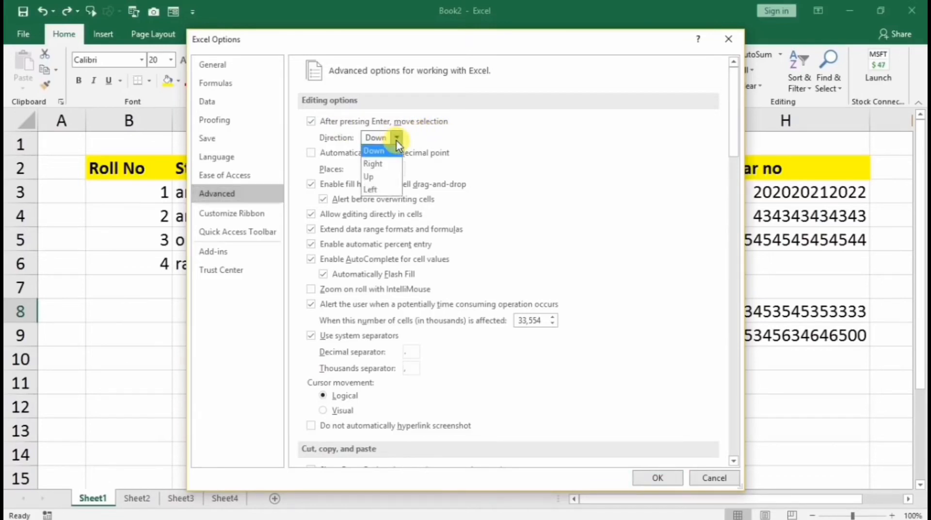
pyautogui.click(373, 165)
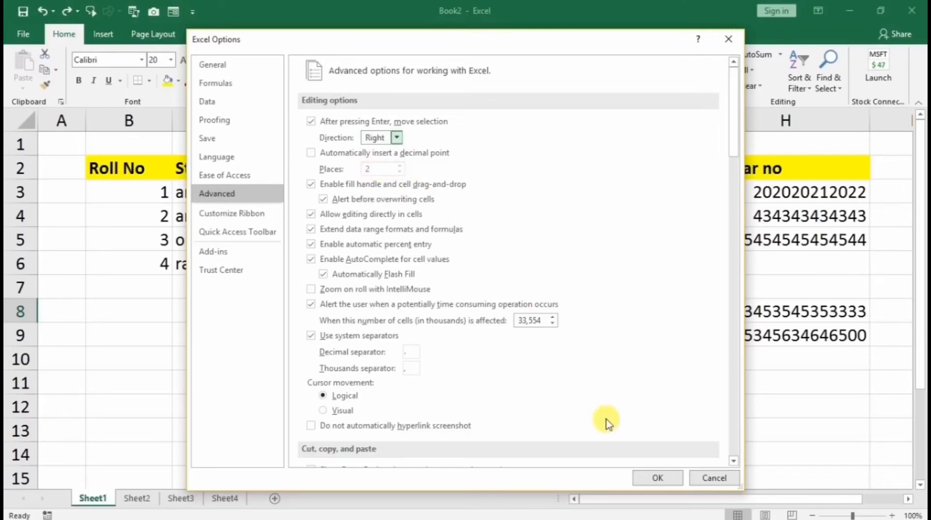
pyautogui.click(650, 477)
pyautogui.click(155, 336)
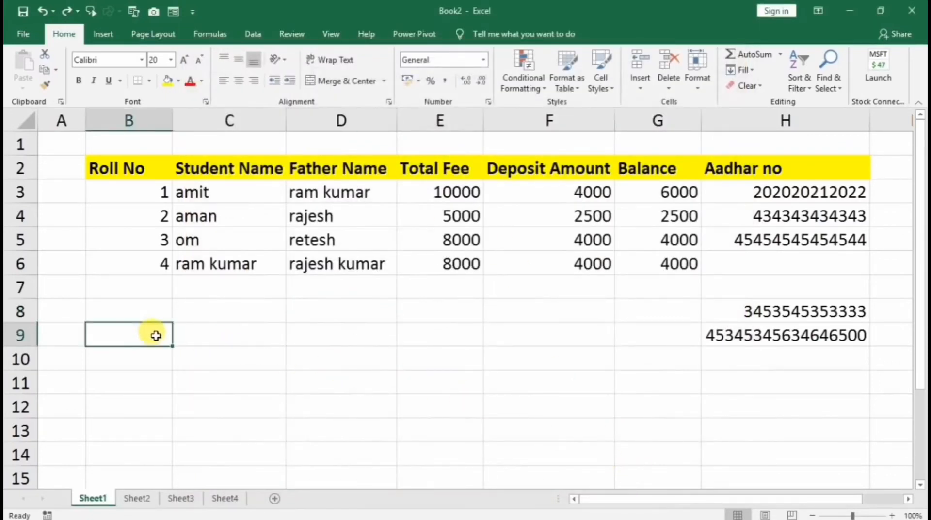
pyautogui.press('Return')
pyautogui.press('Return')
pyautogui.press('Return')
pyautogui.press('Return')
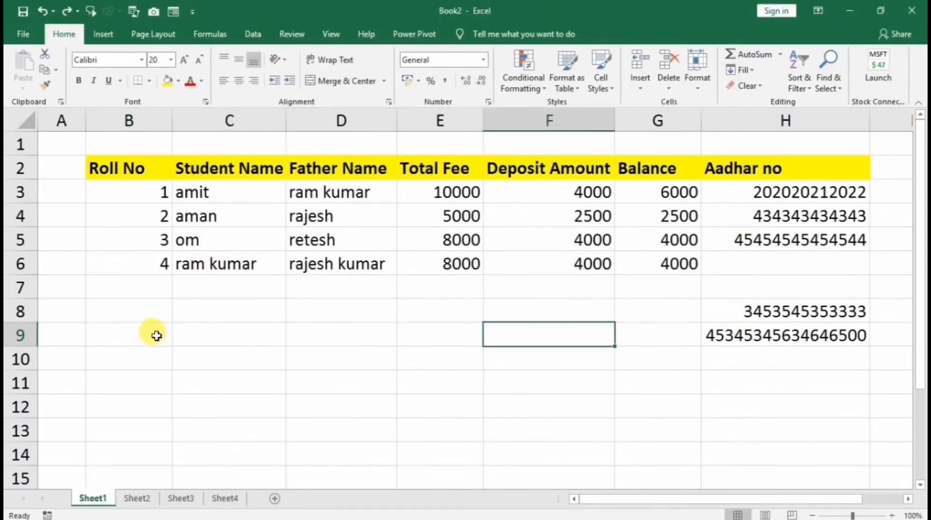
# Restore the after-Enter selection direction to Down and apply the options
pyautogui.click(388, 139)
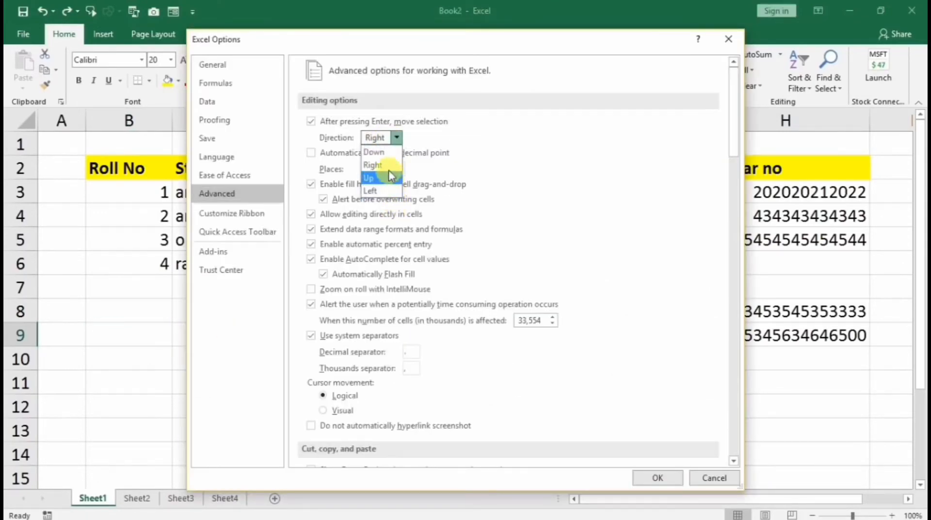
pyautogui.click(383, 153)
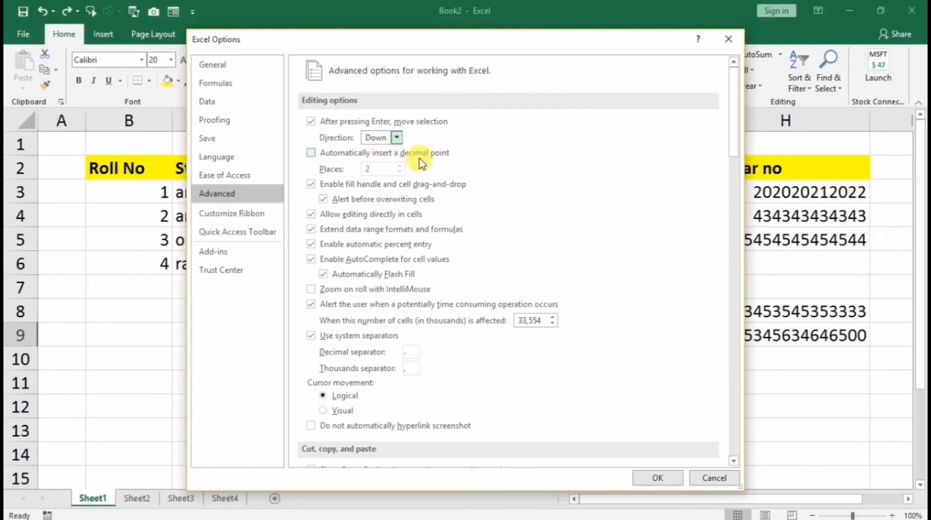
pyautogui.click(655, 476)
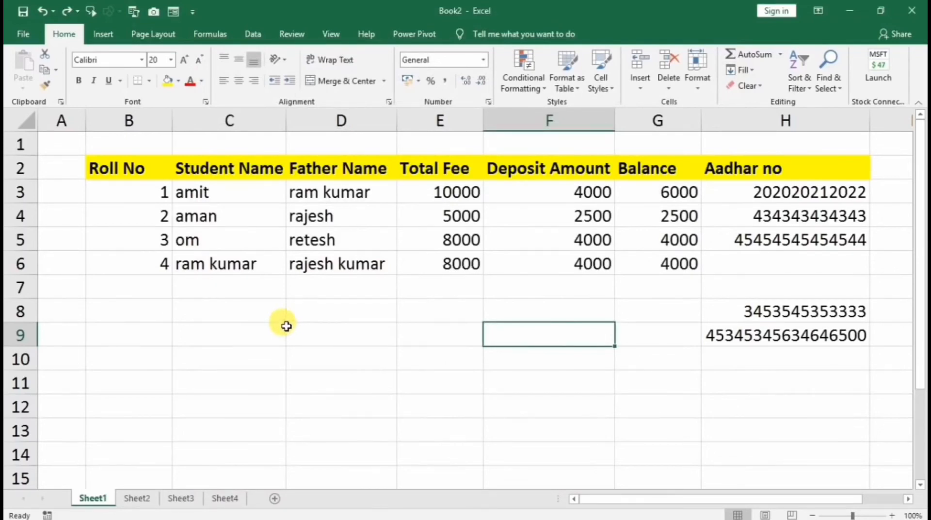
# Drag-select a few blocks of the Sheet1 fee table, then switch to Sheet2
pyautogui.moveTo(145, 167); pyautogui.dragTo(636, 257)
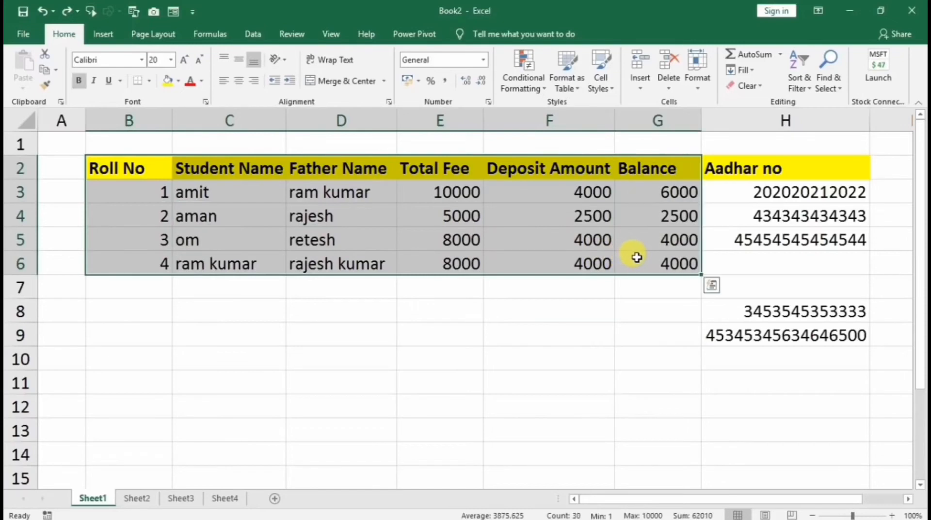
pyautogui.moveTo(164, 167); pyautogui.dragTo(627, 264)
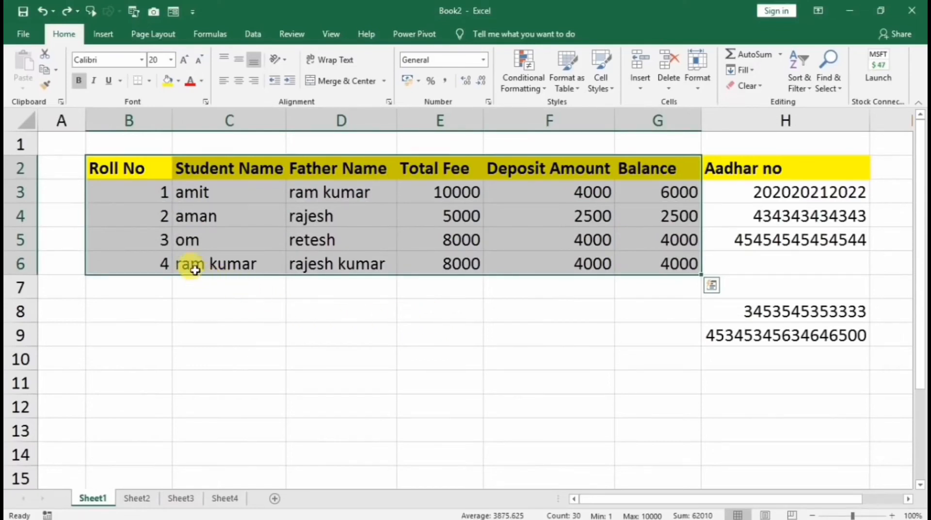
pyautogui.moveTo(122, 199); pyautogui.dragTo(496, 333)
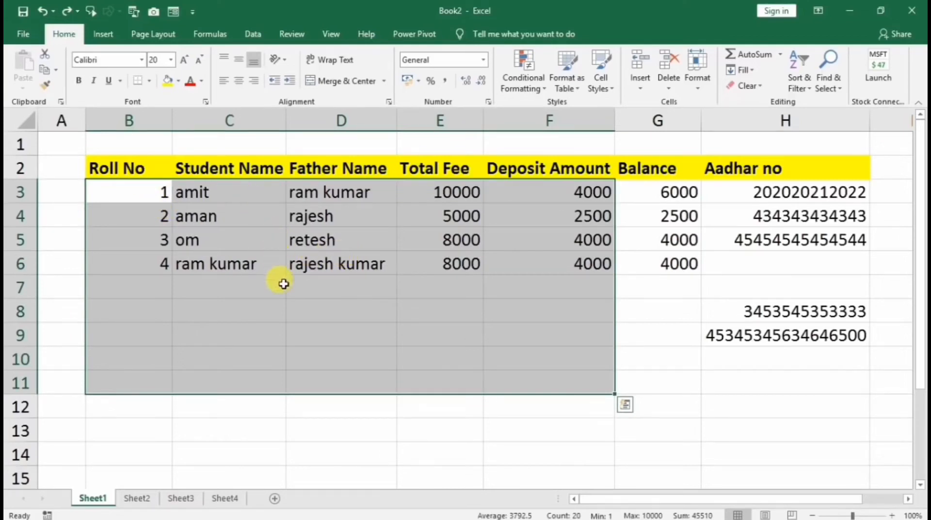
pyautogui.click(137, 498)
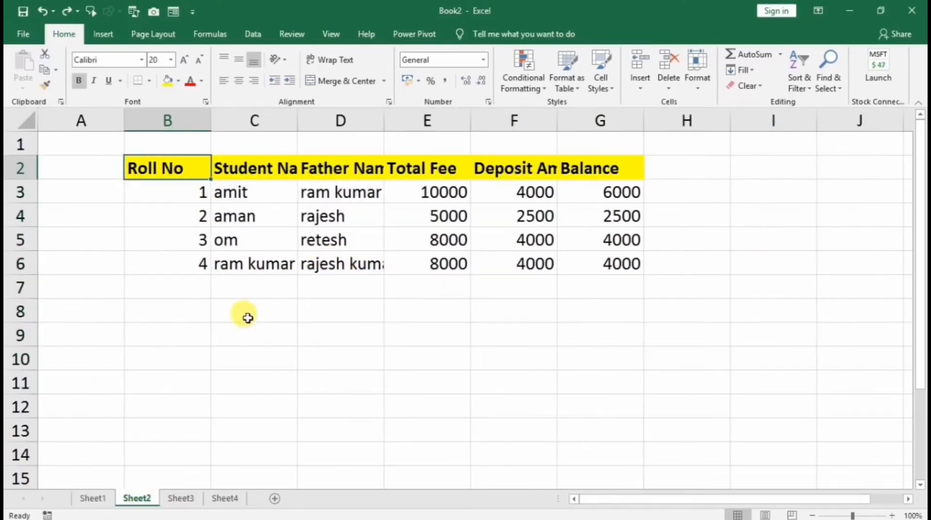
# Select the Sheet2 fee table B2:G6 by dragging, then with Ctrl+A from inside it
pyautogui.click(250, 288)
pyautogui.moveTo(183, 170); pyautogui.dragTo(583, 266)
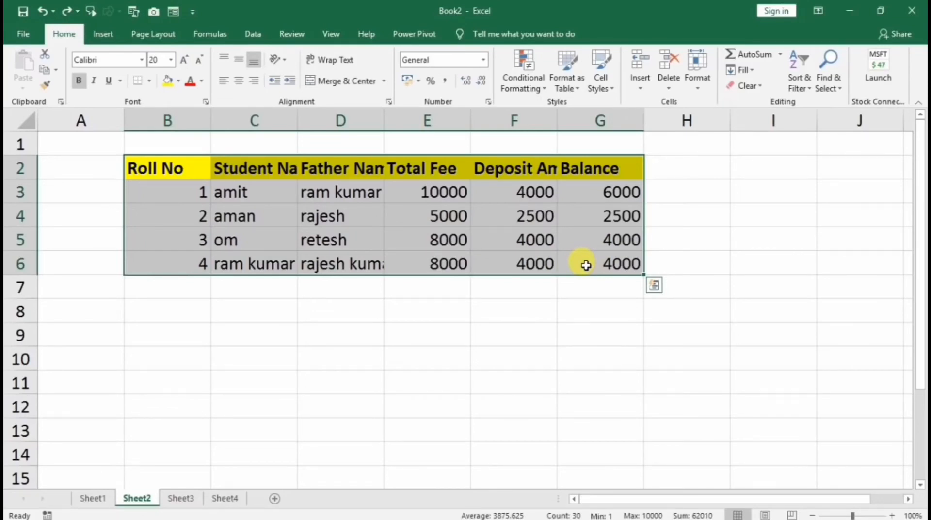
pyautogui.click(456, 302)
pyautogui.moveTo(209, 179); pyautogui.dragTo(593, 263)
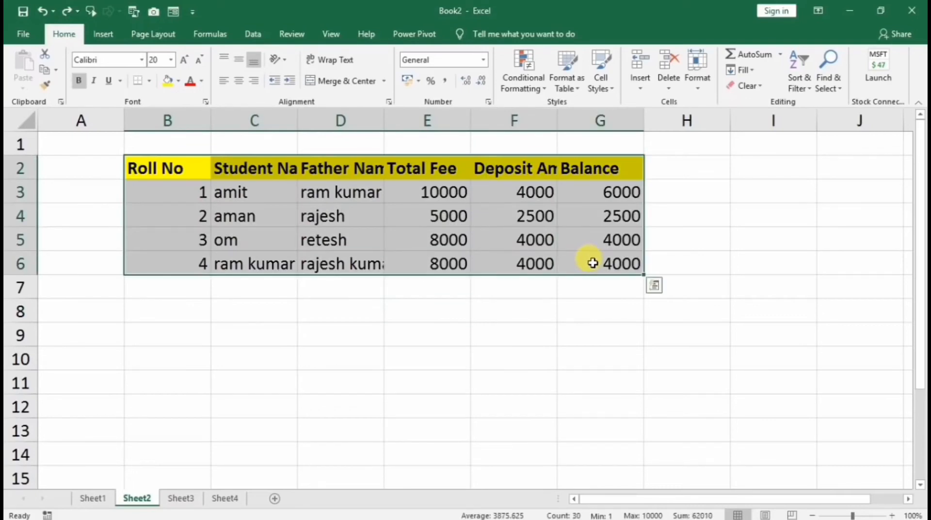
pyautogui.click(323, 219)
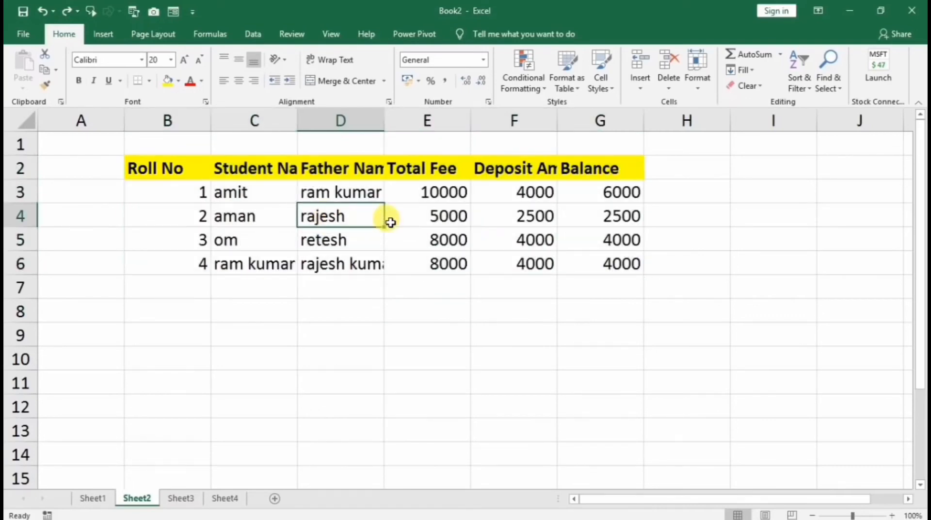
pyautogui.hotkey('ctrl', 'a')
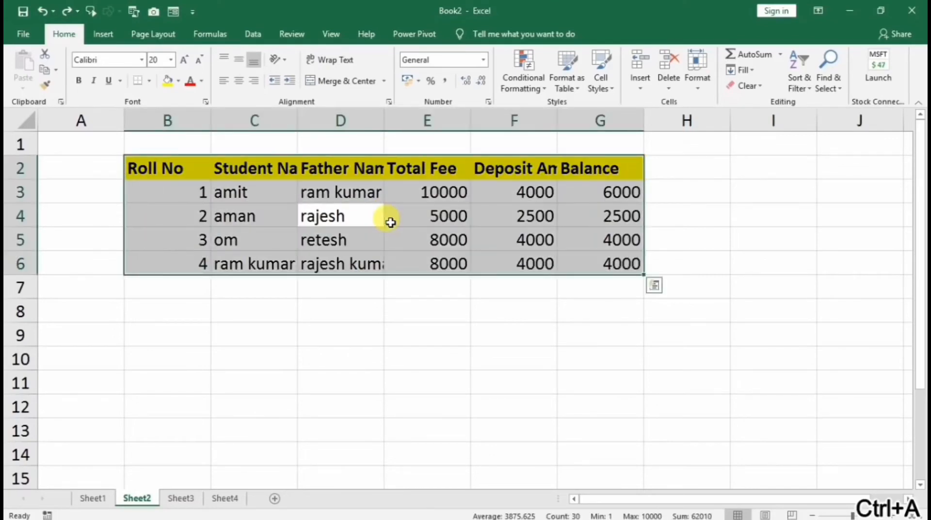
pyautogui.click(191, 210)
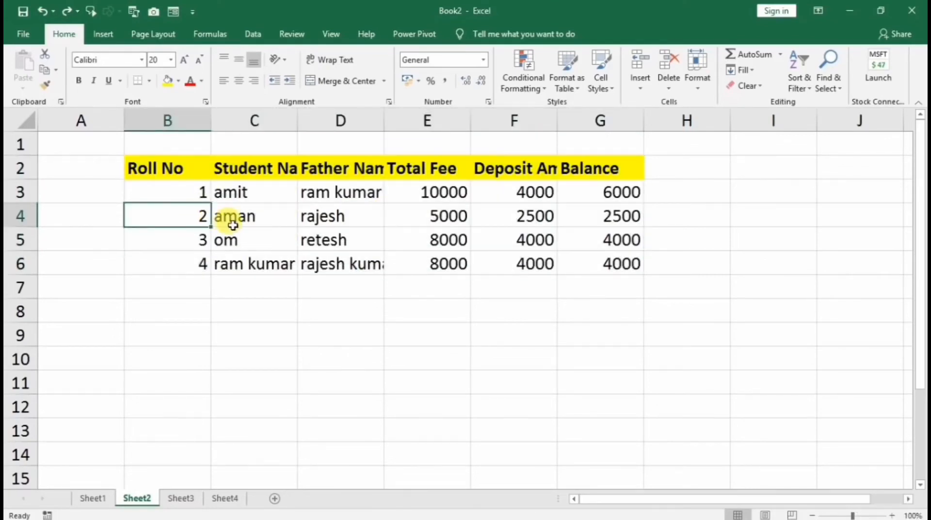
pyautogui.hotkey('ctrl', 'a')
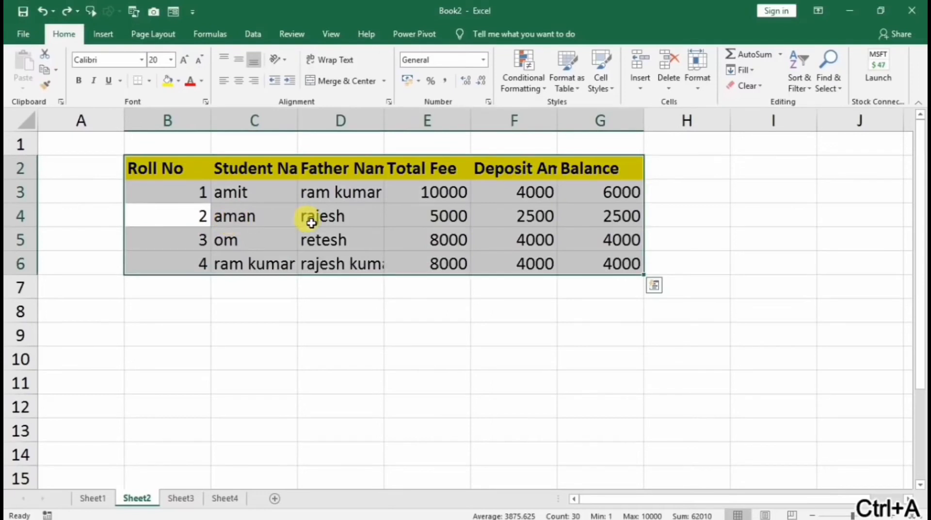
# Copy the fee table and paste it transposed at B8 with Paste Special
pyautogui.hotkey('ctrl', 'c')
pyautogui.rightClick(158, 315)
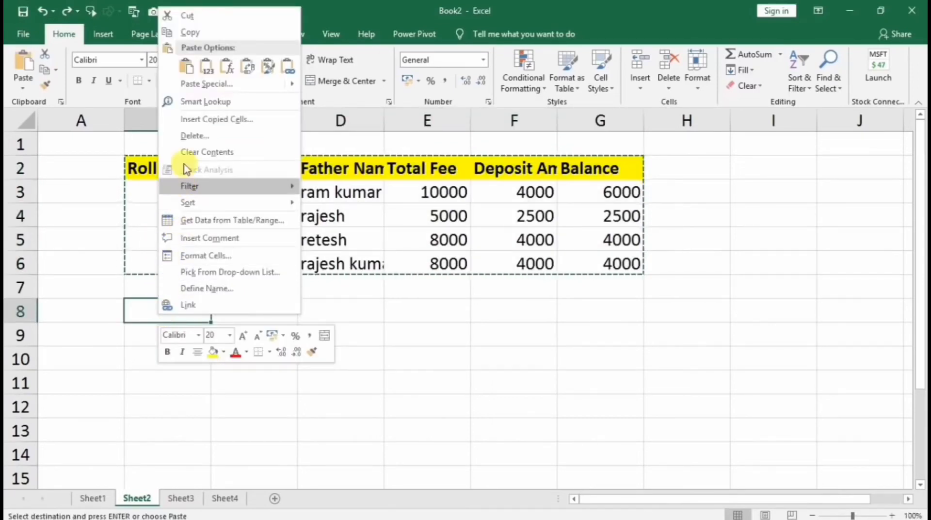
pyautogui.click(194, 84)
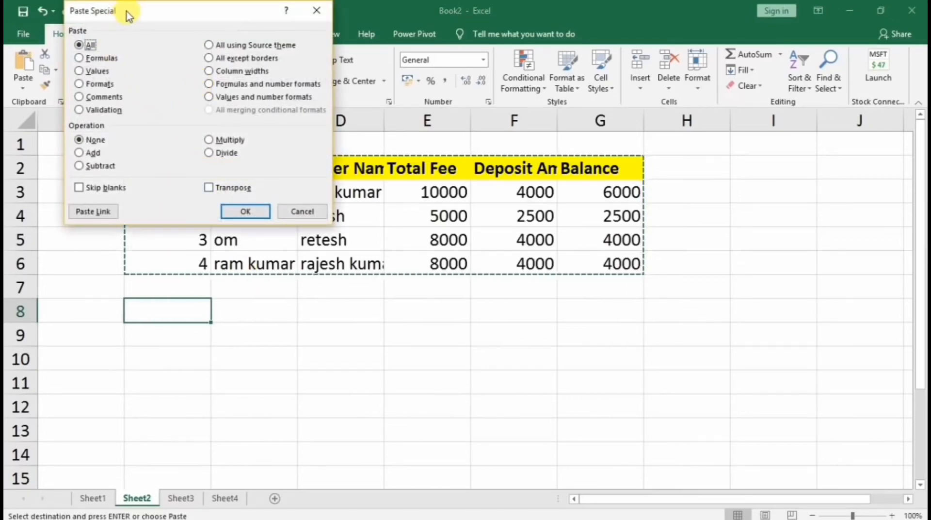
pyautogui.moveTo(127, 14); pyautogui.dragTo(323, 107)
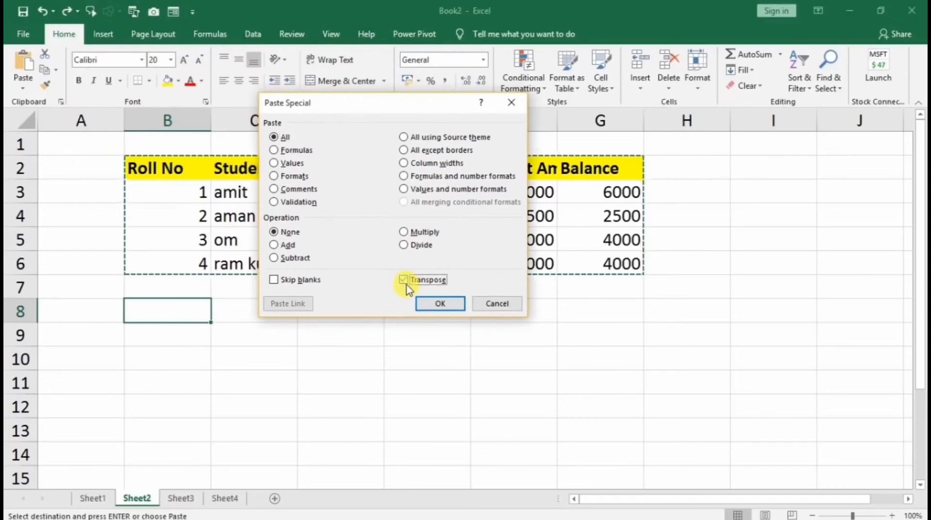
pyautogui.click(434, 304)
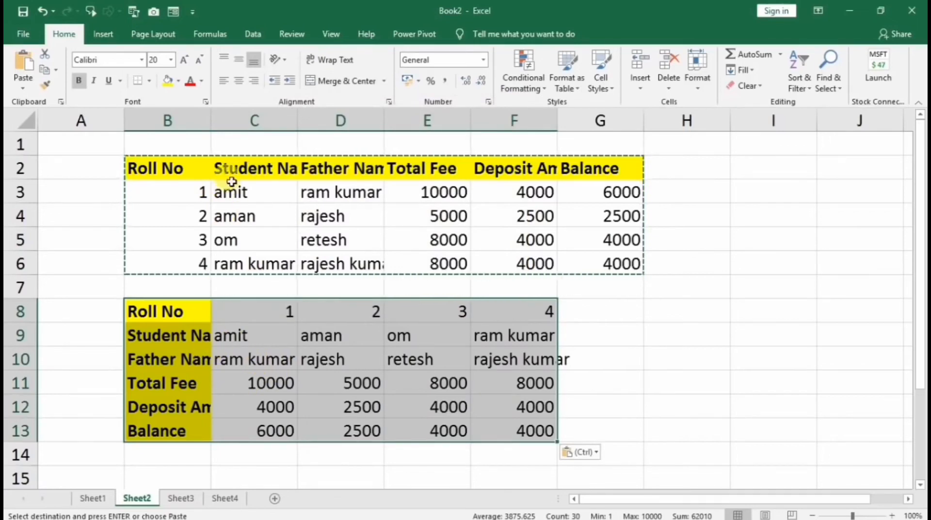
# Select rows 2–6 that hold the original fee table
pyautogui.click(193, 237)
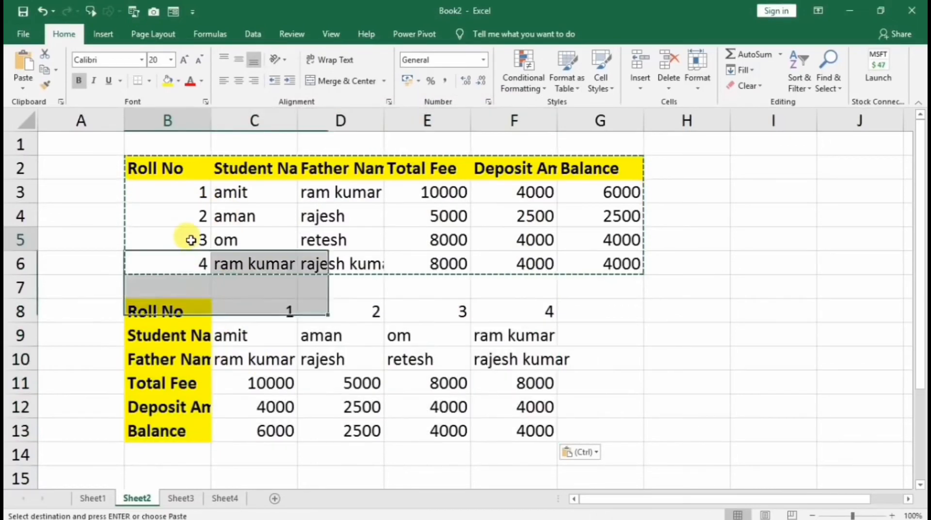
pyautogui.click(230, 193)
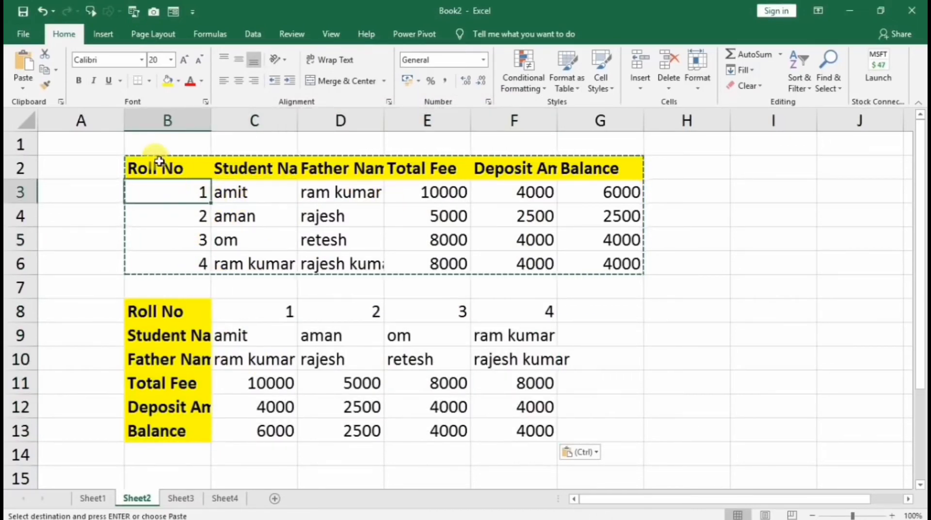
pyautogui.moveTo(160, 165); pyautogui.dragTo(519, 239)
pyautogui.click(121, 187)
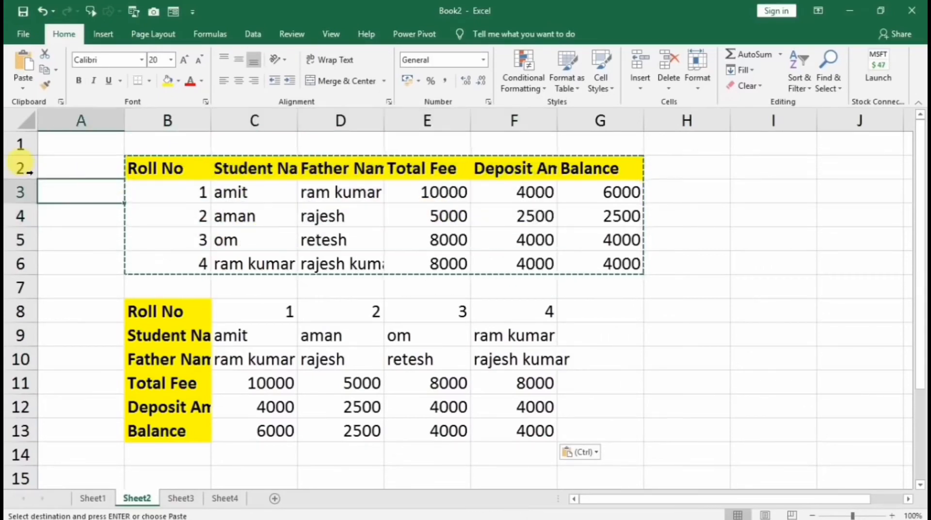
pyautogui.moveTo(20, 167); pyautogui.dragTo(21, 257)
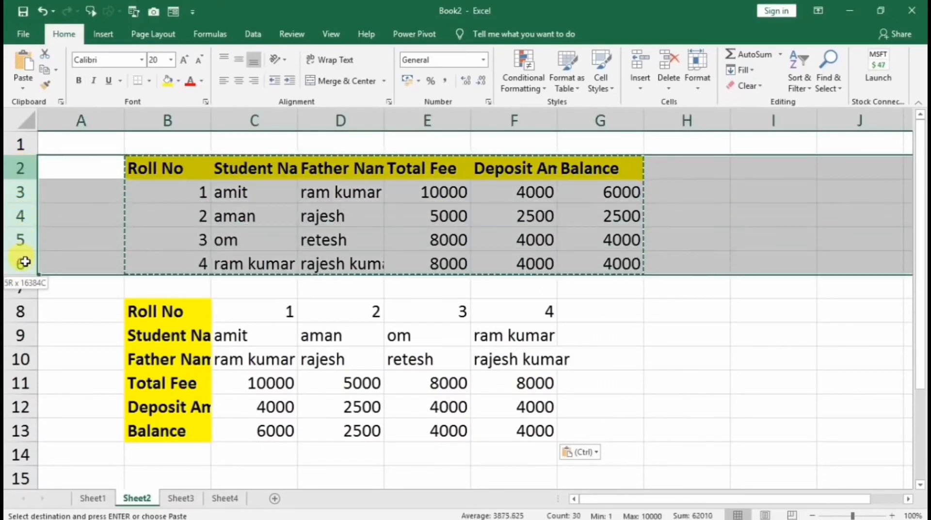
# Delete rows 2–6 so the transposed table moves up to B3
pyautogui.rightClick(22, 193)
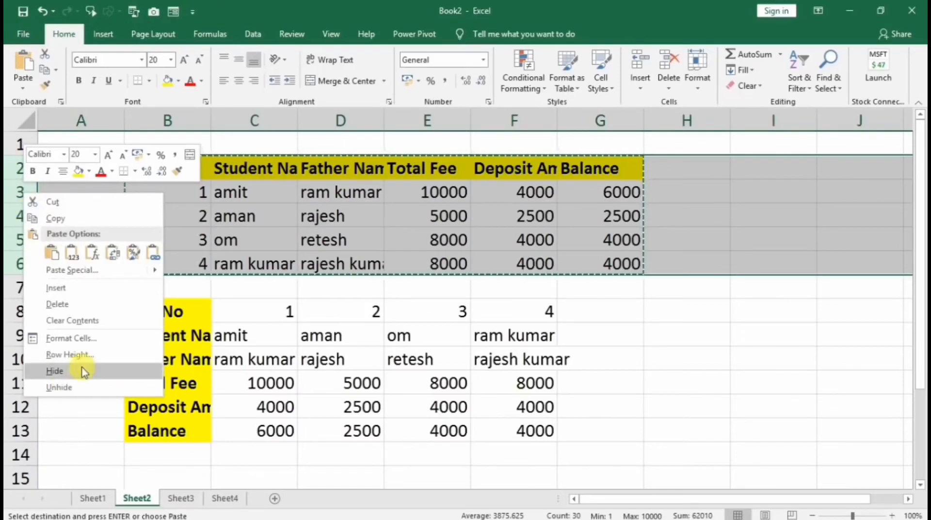
pyautogui.click(62, 304)
pyautogui.click(313, 289)
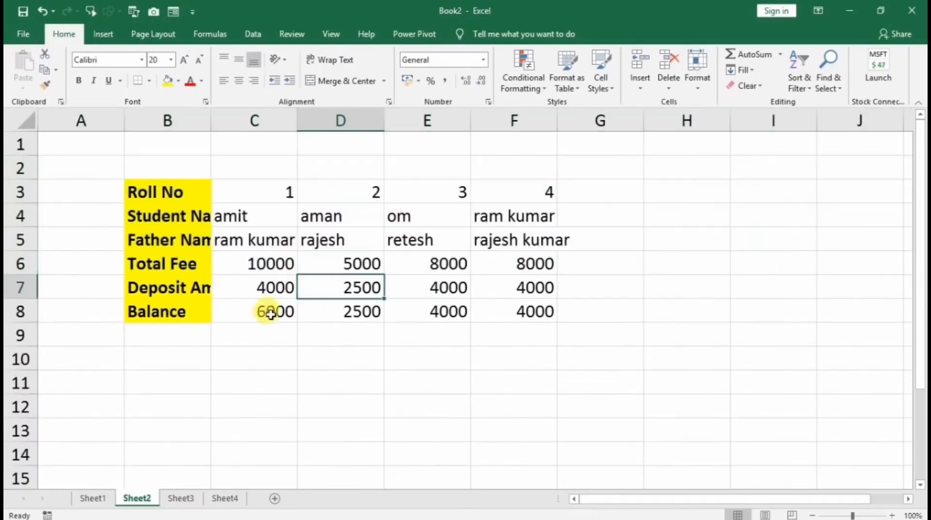
pyautogui.click(193, 203)
# Widen columns B, C and D so labels and names show fully
pyautogui.moveTo(210, 120); pyautogui.dragTo(243, 120)
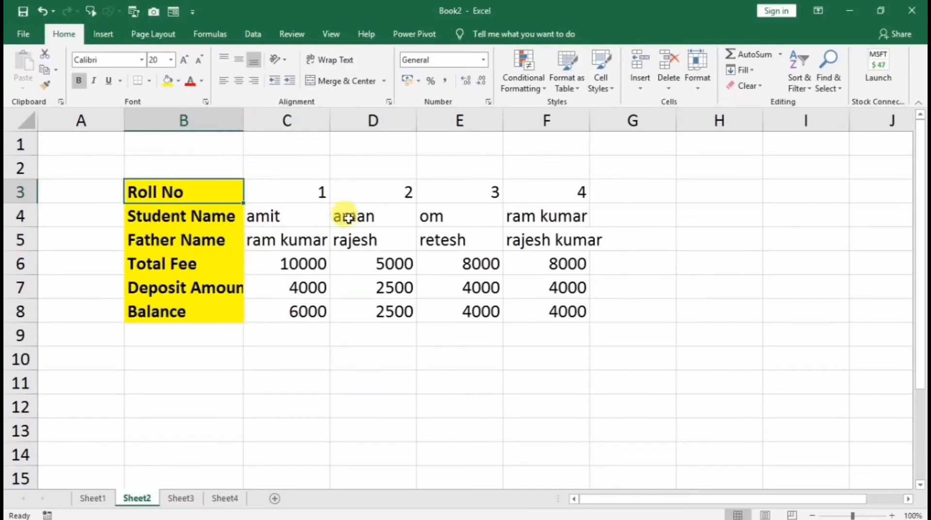
pyautogui.moveTo(329, 124); pyautogui.dragTo(341, 123)
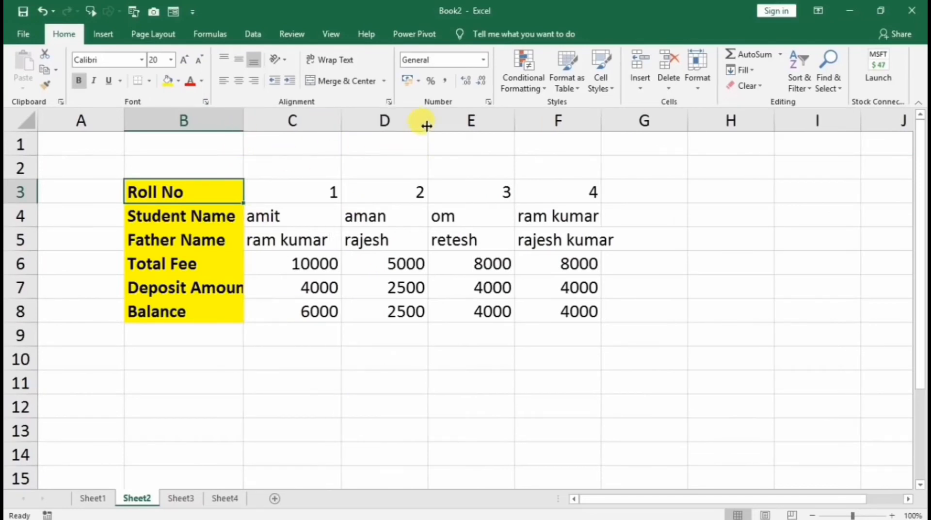
pyautogui.moveTo(433, 131); pyautogui.dragTo(439, 130)
# Click through empty cells beside the table and select H3:H7
pyautogui.click(582, 192)
pyautogui.click(651, 189)
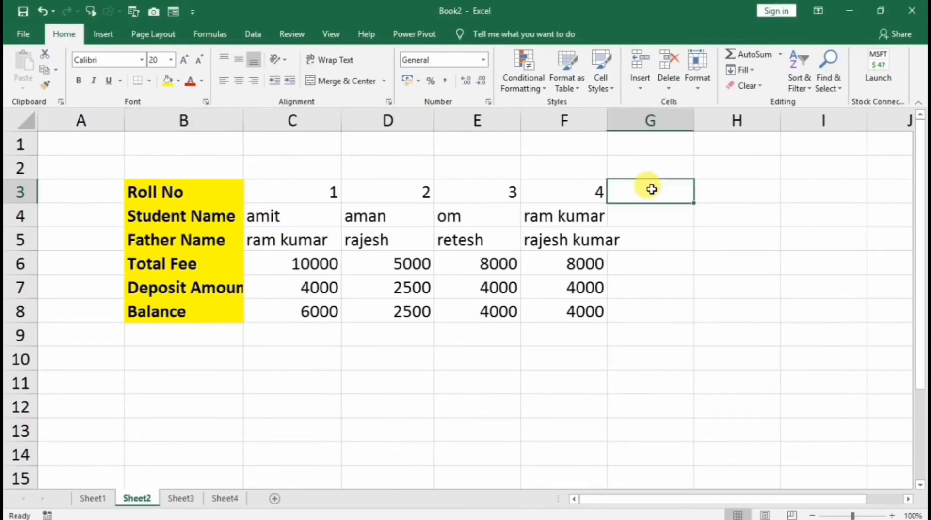
pyautogui.click(653, 212)
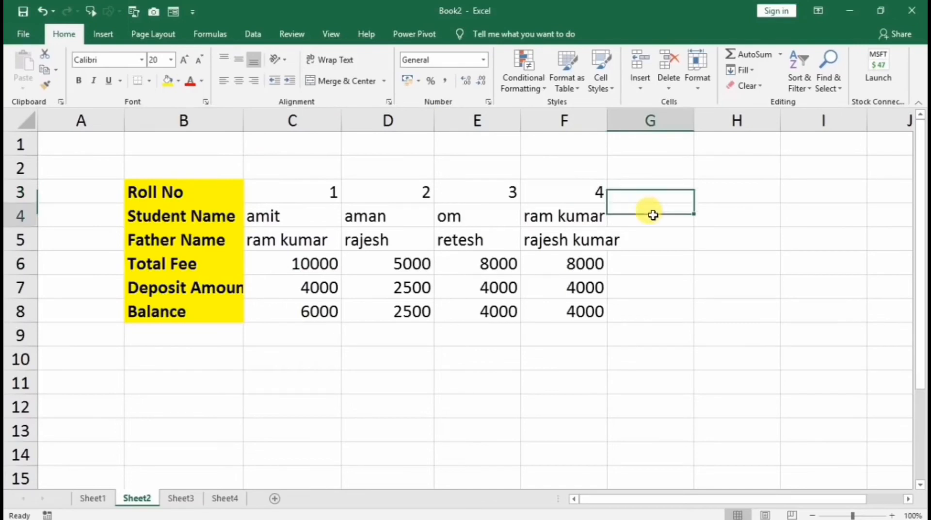
pyautogui.click(653, 249)
pyautogui.click(640, 264)
pyautogui.click(638, 290)
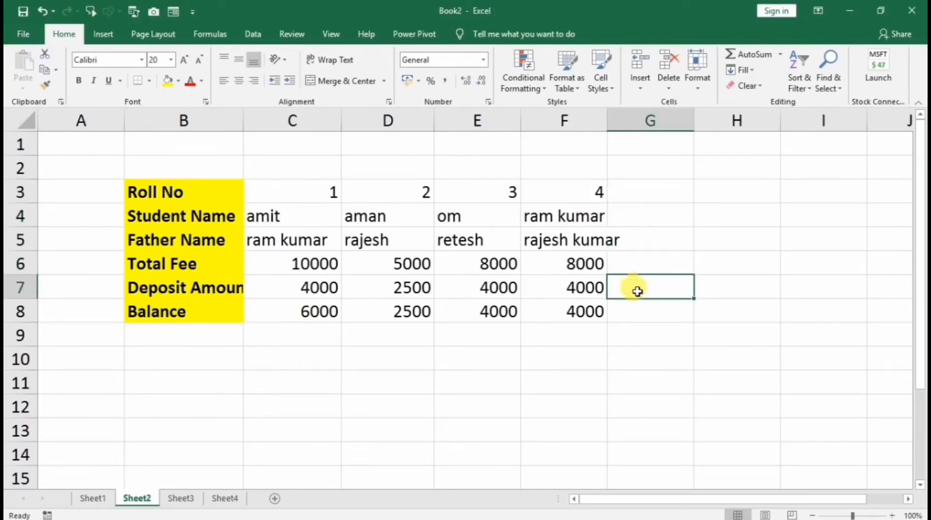
pyautogui.click(641, 307)
pyautogui.moveTo(713, 192); pyautogui.dragTo(728, 290)
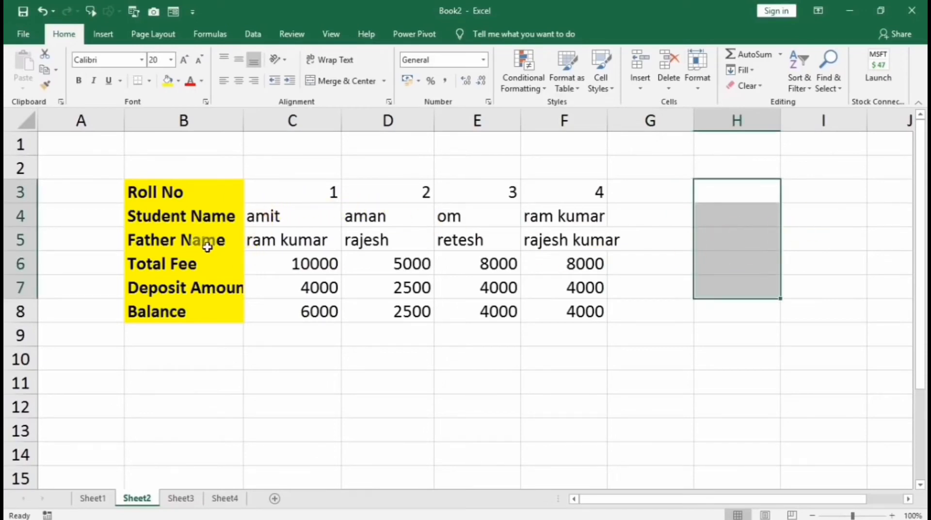
# Apply All Borders to the transposed table B3:F8 from the Borders dropdown
pyautogui.moveTo(183, 189); pyautogui.dragTo(552, 306)
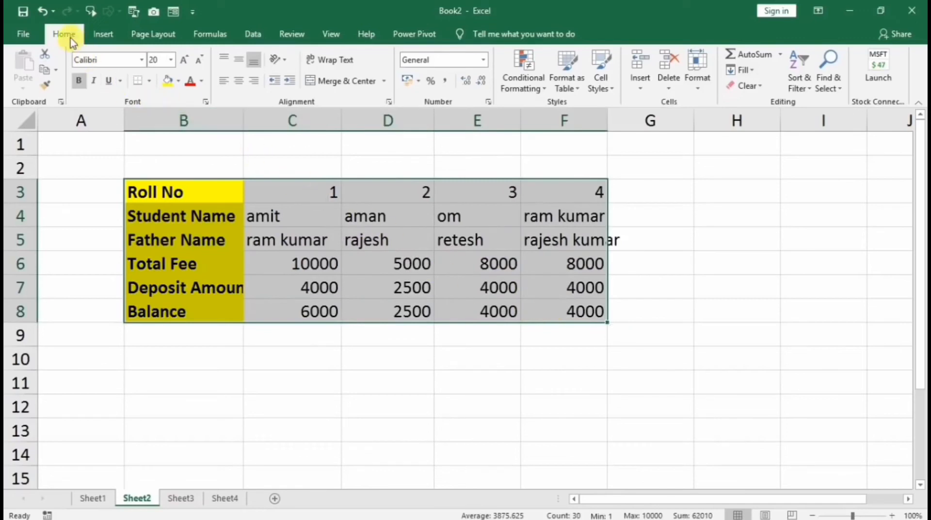
pyautogui.click(150, 82)
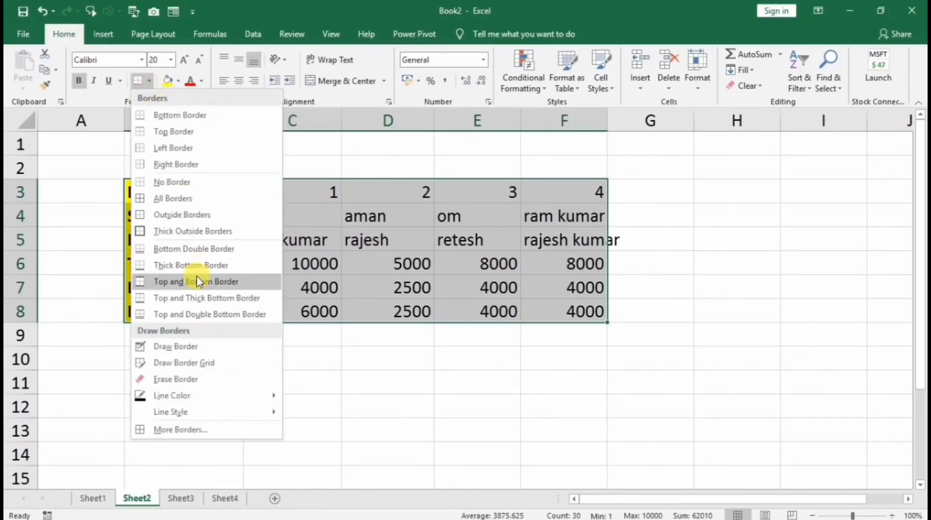
pyautogui.click(159, 202)
pyautogui.click(451, 302)
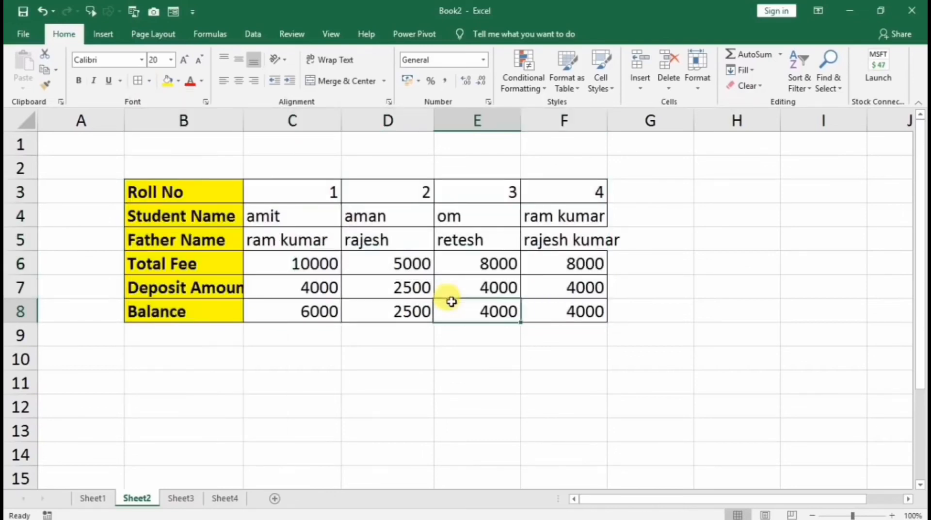
pyautogui.click(591, 245)
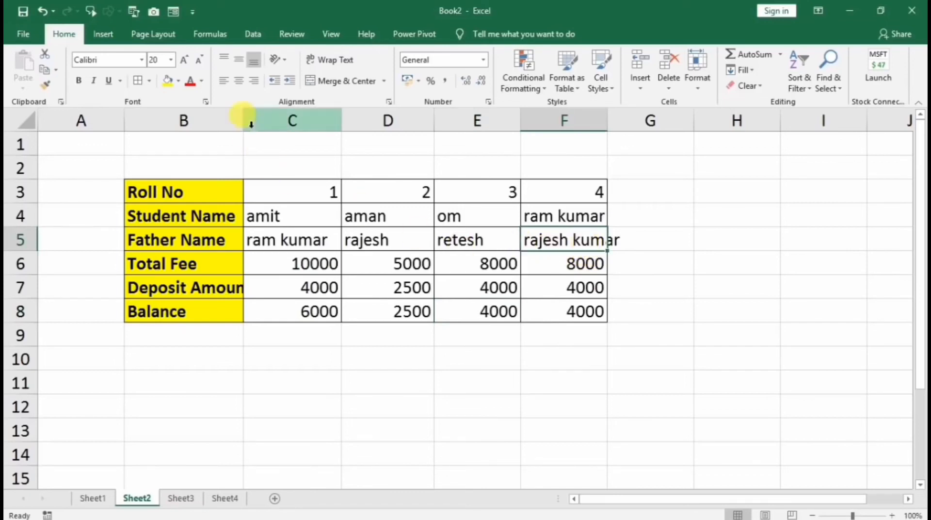
pyautogui.moveTo(243, 120); pyautogui.dragTo(222, 123)
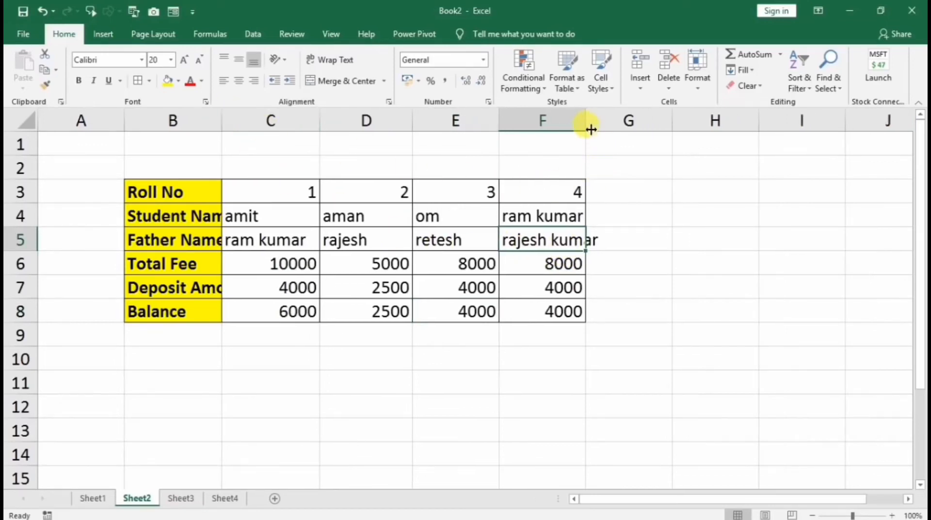
pyautogui.moveTo(586, 122); pyautogui.dragTo(578, 124)
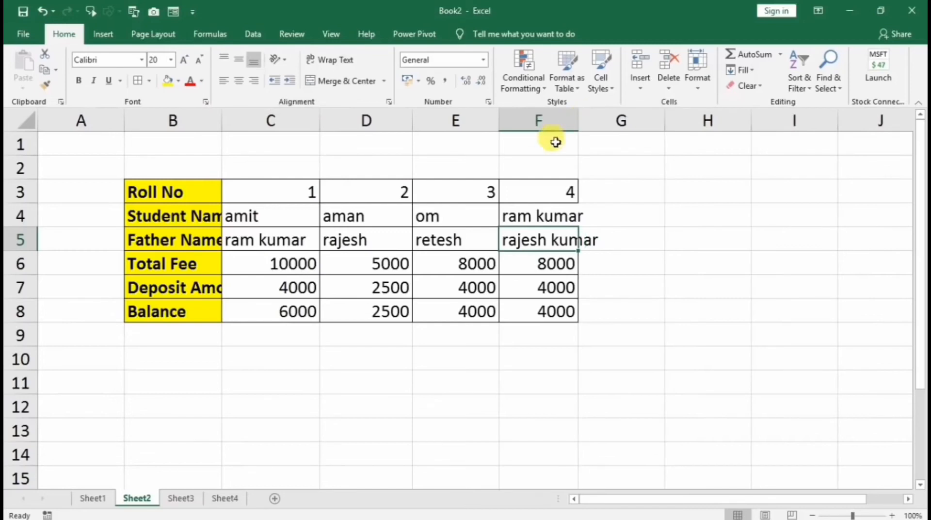
pyautogui.doubleClick(377, 237)
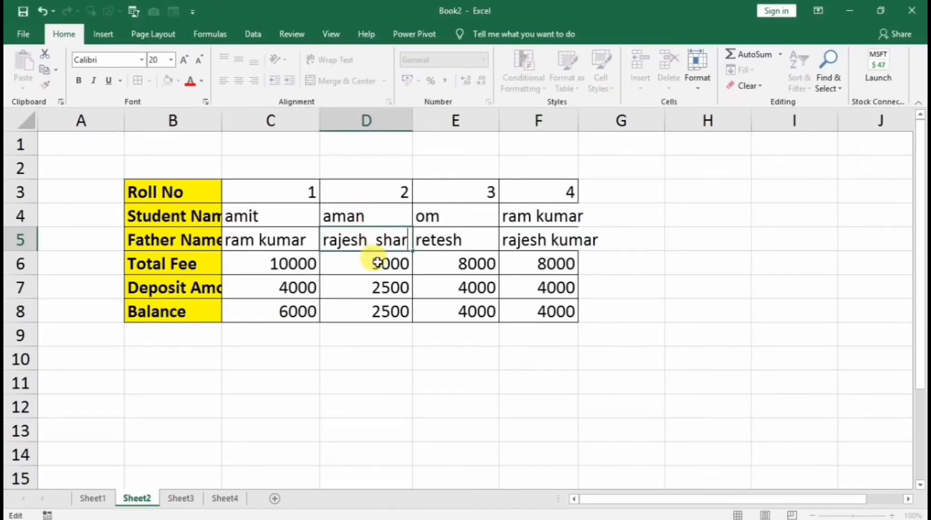
pyautogui.click(416, 310)
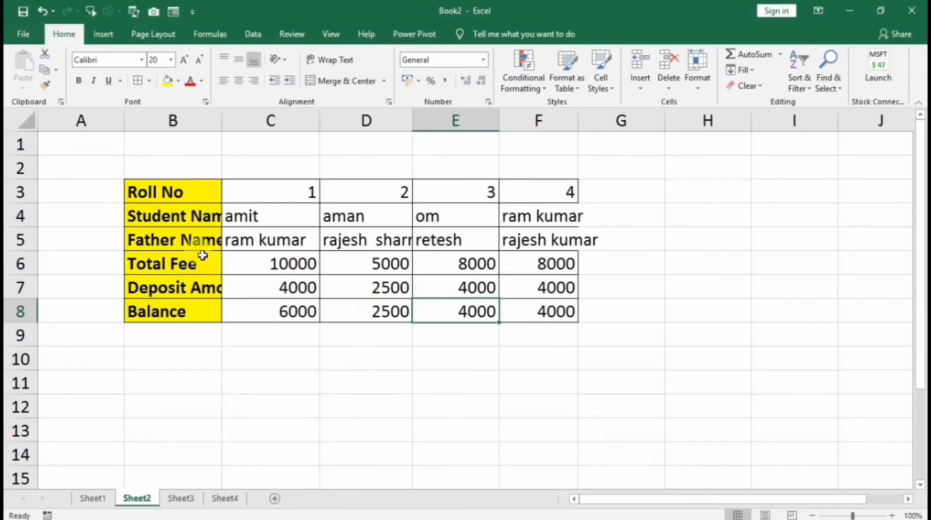
pyautogui.click(188, 216)
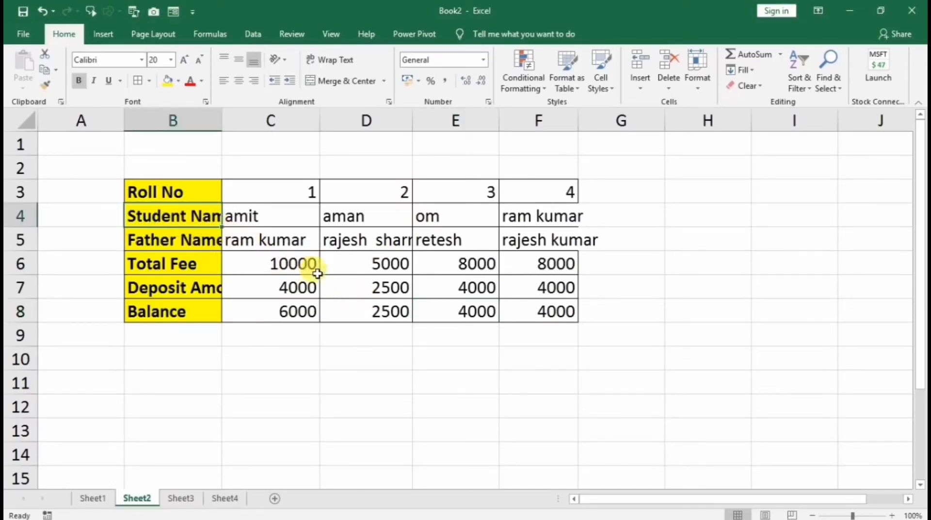
pyautogui.click(345, 253)
pyautogui.click(392, 243)
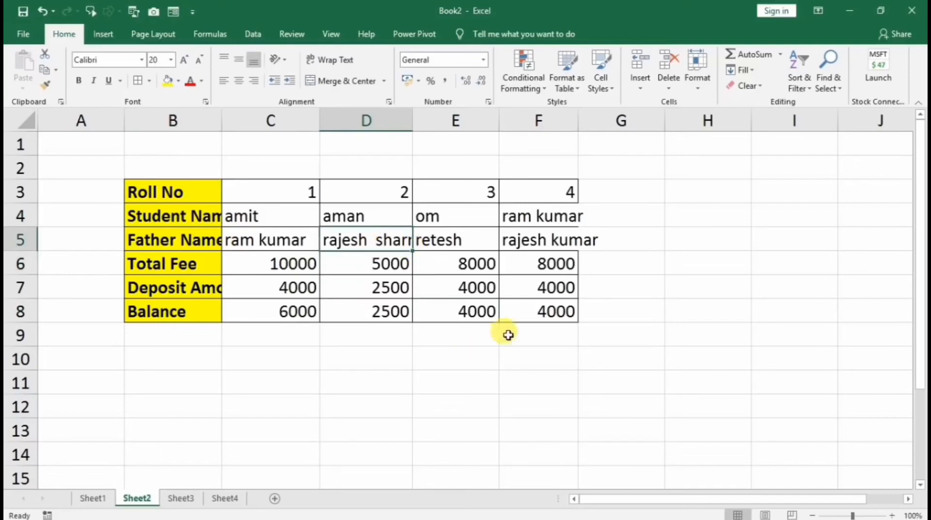
# Enter the test text 'gfhf' in G5 beside the table
pyautogui.click(547, 245)
pyautogui.click(612, 277)
pyautogui.click(615, 243)
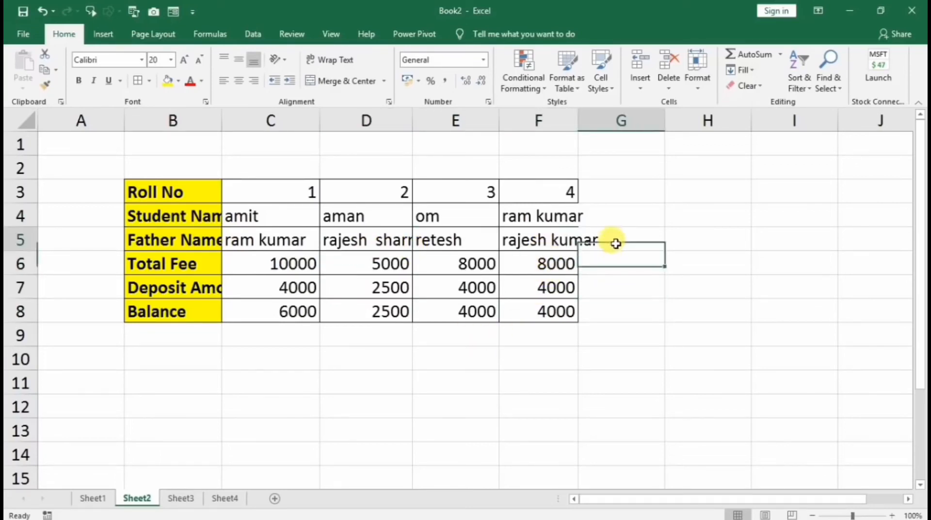
pyautogui.write('gfhf')
pyautogui.click(638, 293)
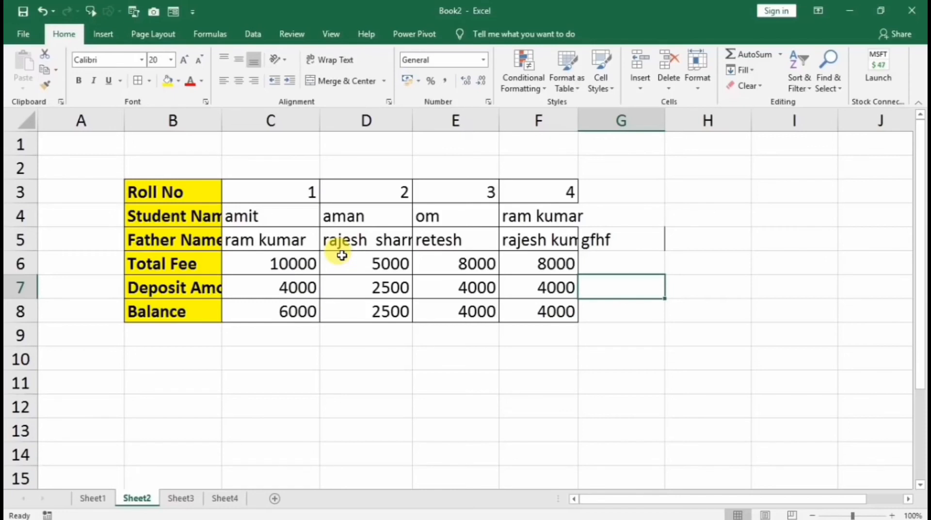
# AutoFit columns B–F by double-clicking a header border, then check the names in D5 and F5
pyautogui.click(204, 124)
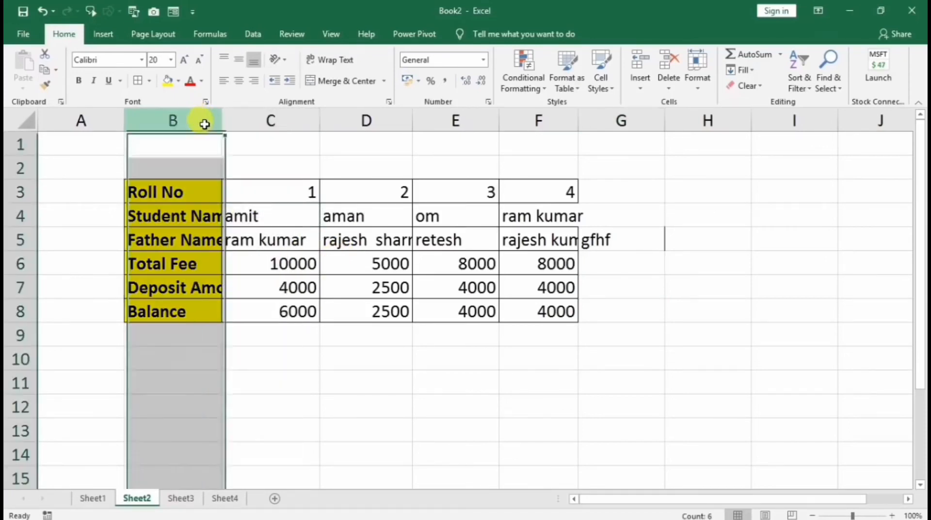
pyautogui.moveTo(204, 124); pyautogui.dragTo(532, 121)
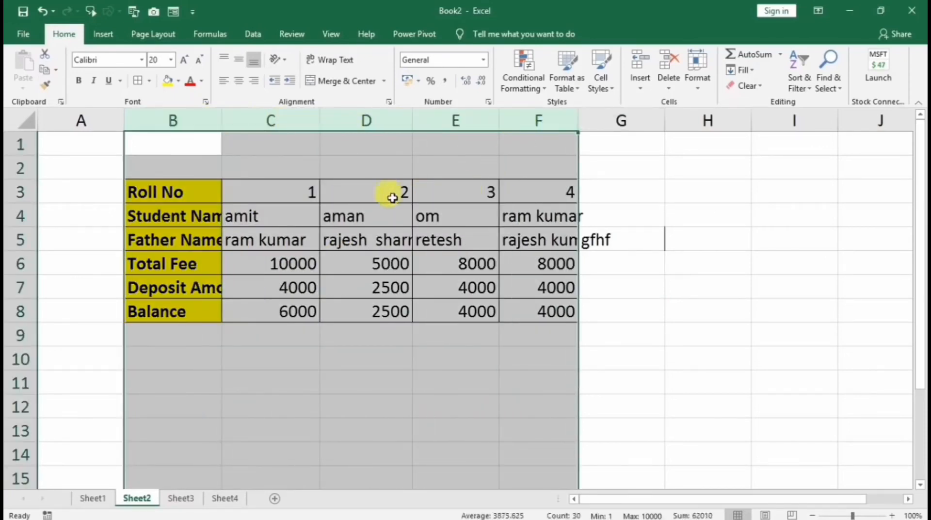
pyautogui.click(272, 116)
pyautogui.moveTo(194, 118); pyautogui.dragTo(538, 116)
pyautogui.doubleClick(221, 118)
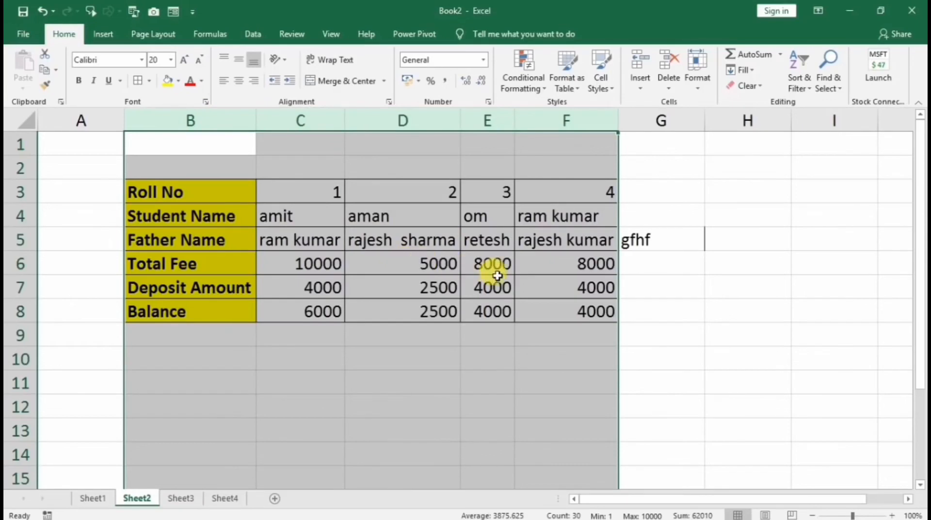
pyautogui.click(410, 199)
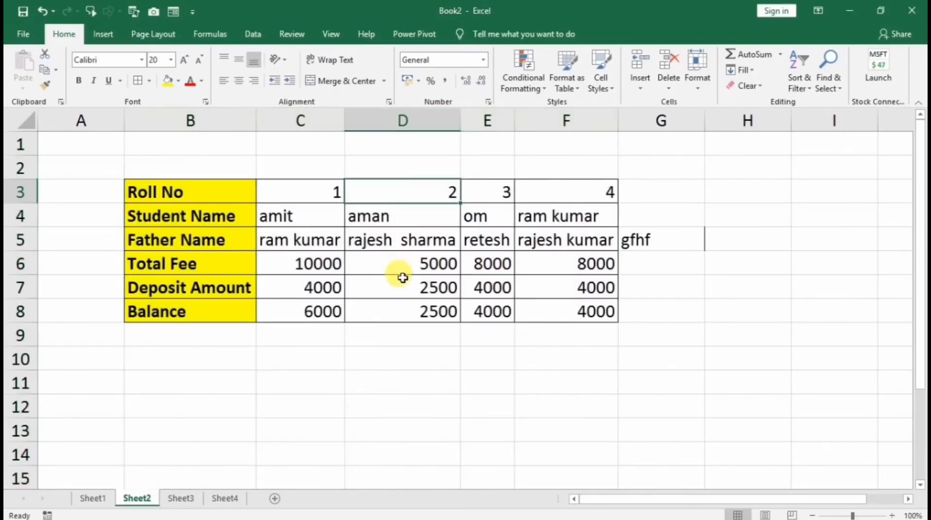
pyautogui.click(489, 221)
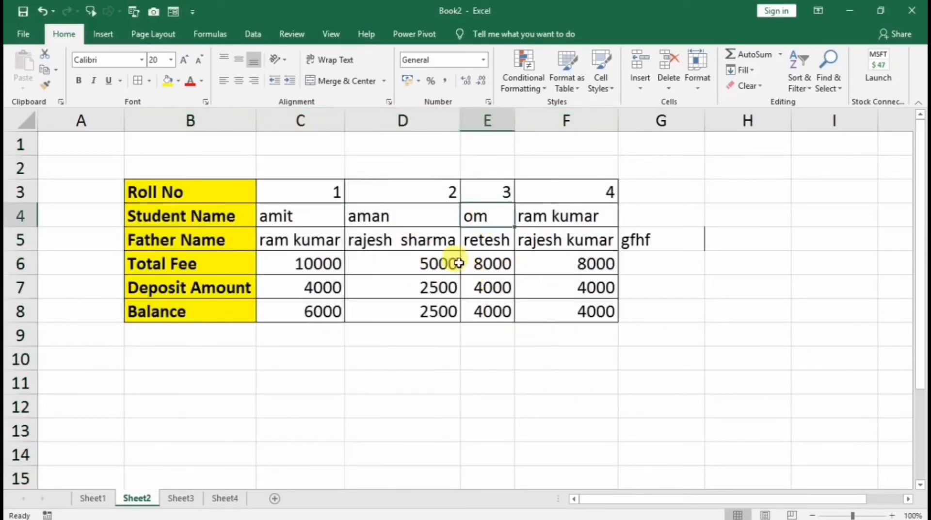
pyautogui.click(407, 244)
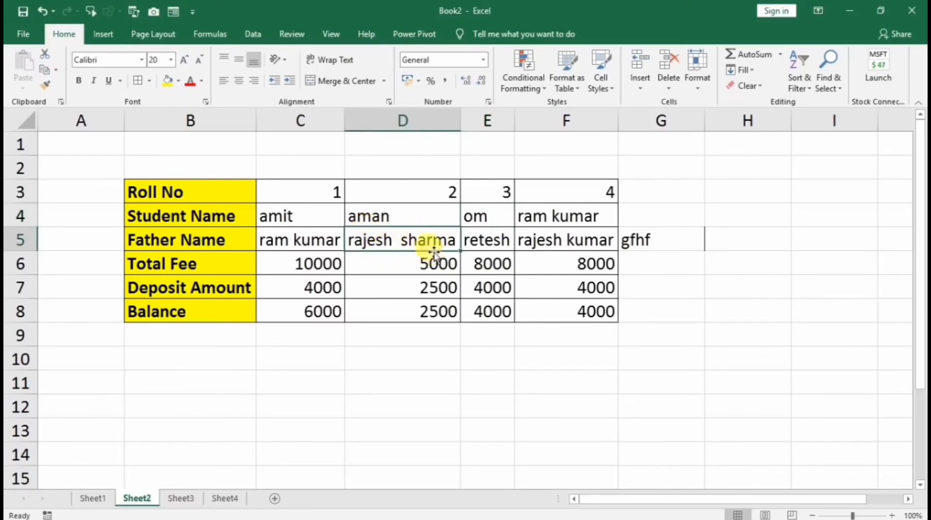
pyautogui.click(582, 250)
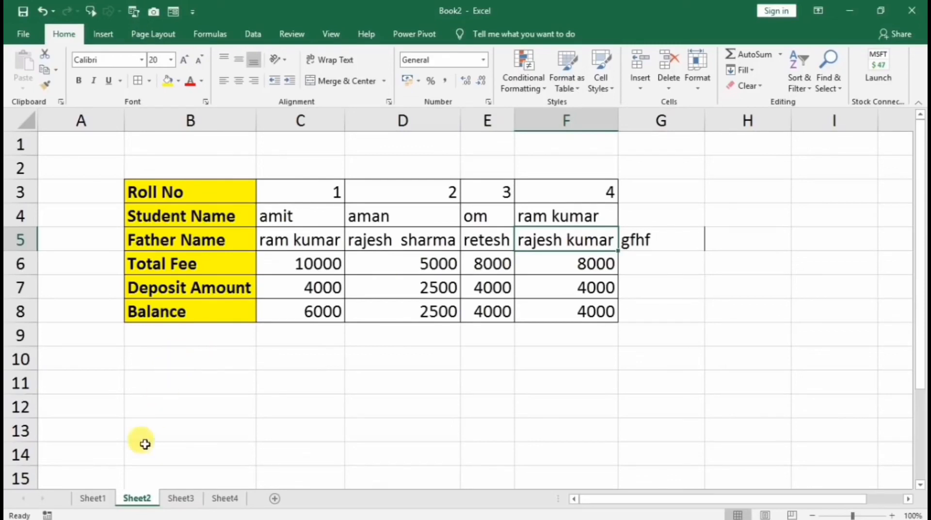
# On Sheet1, clear the student data in B3:H11
pyautogui.click(96, 502)
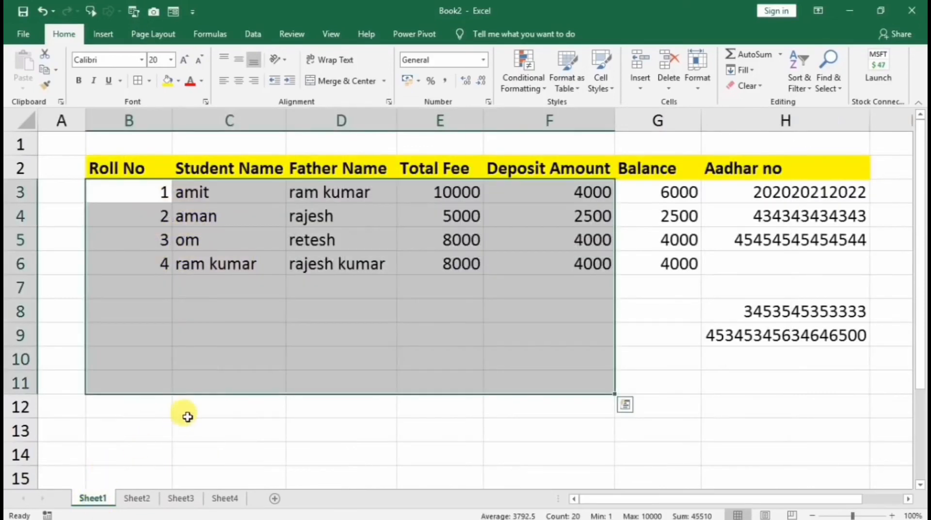
pyautogui.click(405, 326)
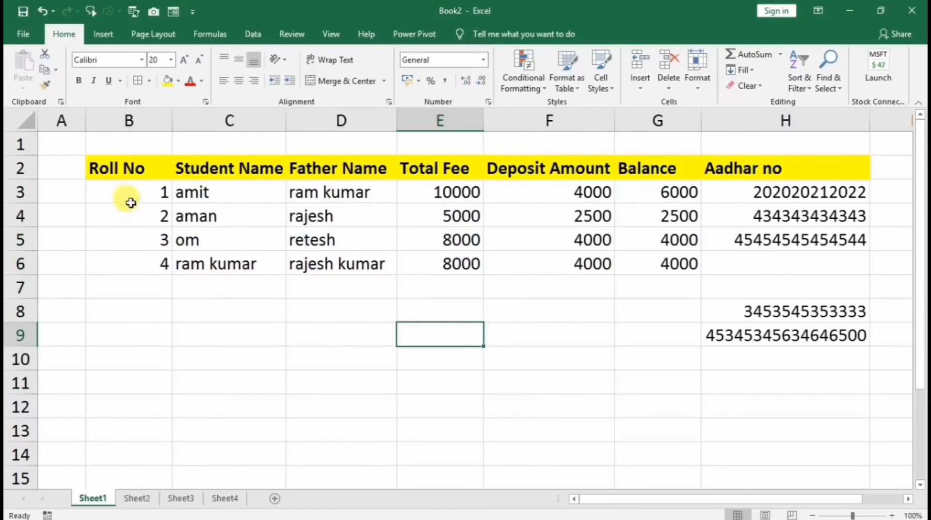
pyautogui.moveTo(139, 192); pyautogui.dragTo(802, 375)
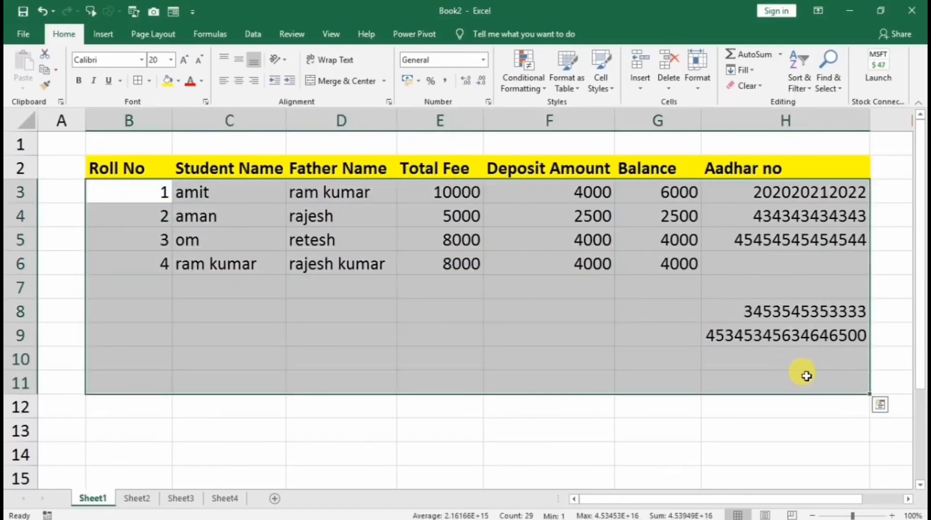
pyautogui.press('Delete')
pyautogui.click(688, 186)
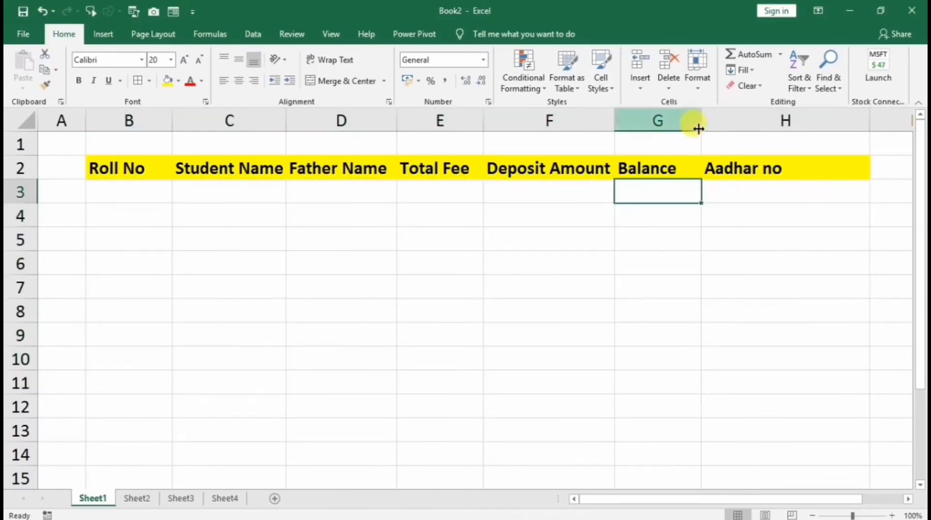
# Delete the Aadhar no column H on Sheet1
pyautogui.rightClick(732, 125)
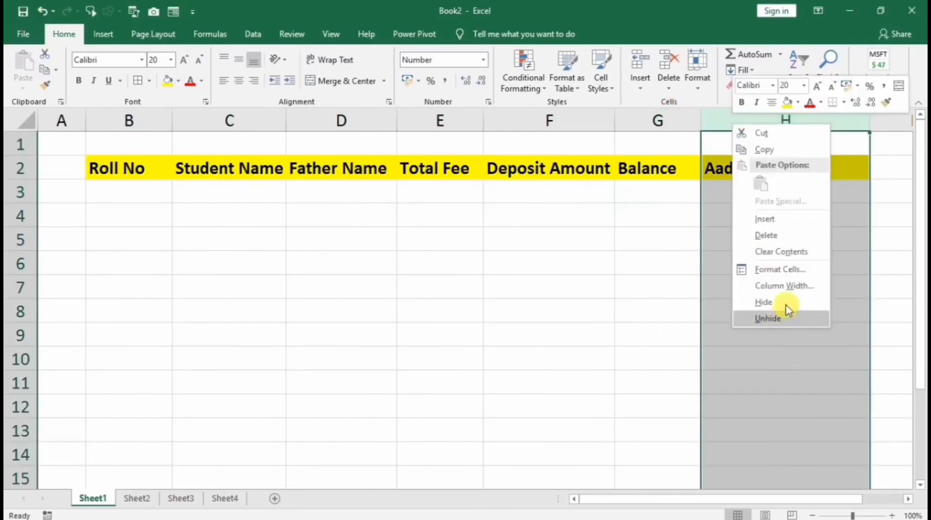
pyautogui.click(789, 230)
pyautogui.click(550, 284)
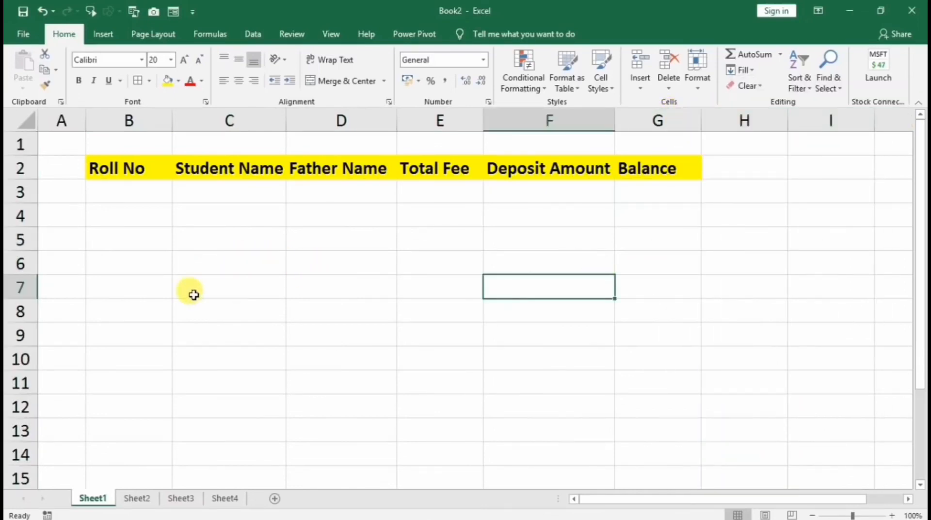